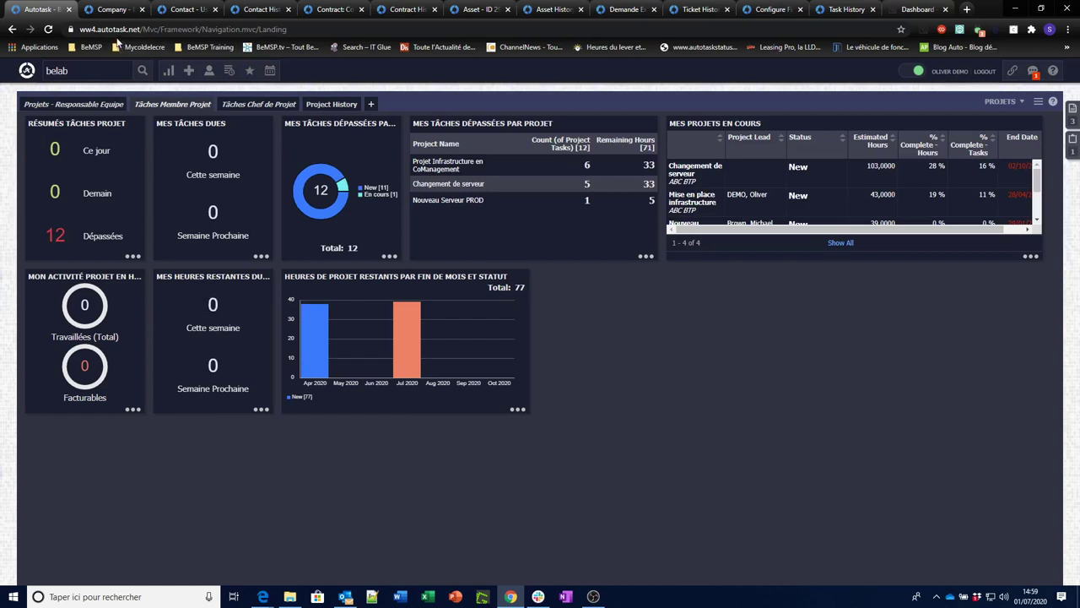
# - Open the BeLAB company's change history, check its Action Performed By and Field filter options, and close the history
pyautogui.click(115, 10)
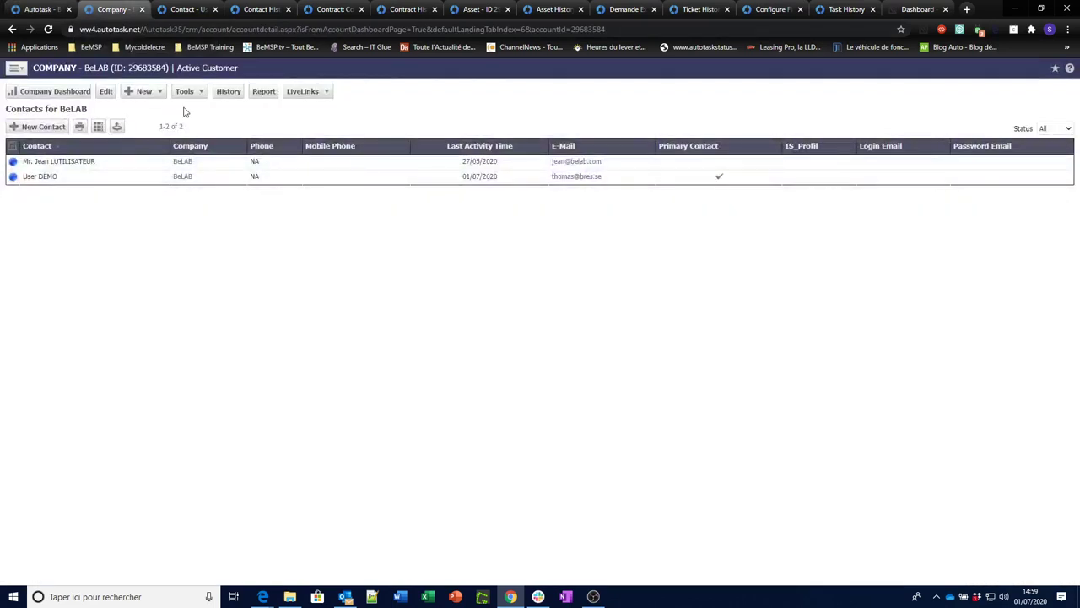
pyautogui.click(229, 92)
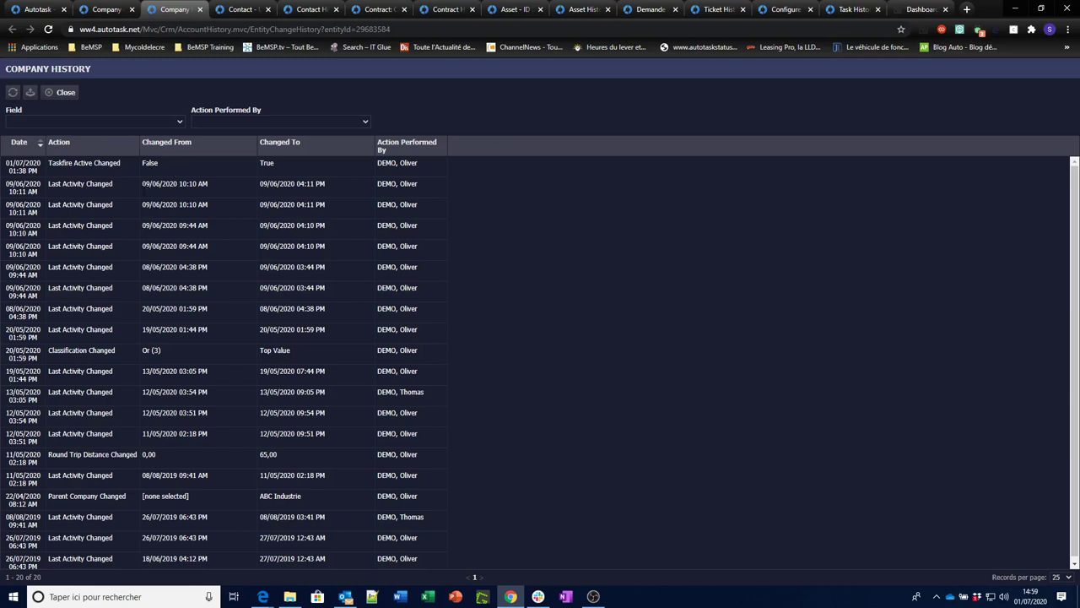
pyautogui.click(232, 123)
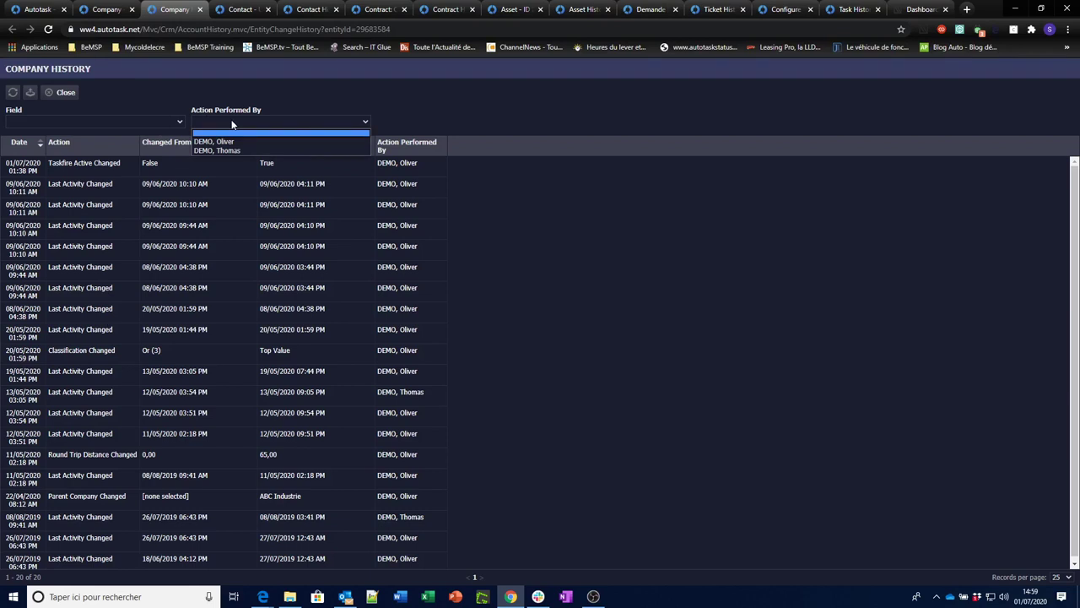
pyautogui.click(231, 123)
pyautogui.click(173, 122)
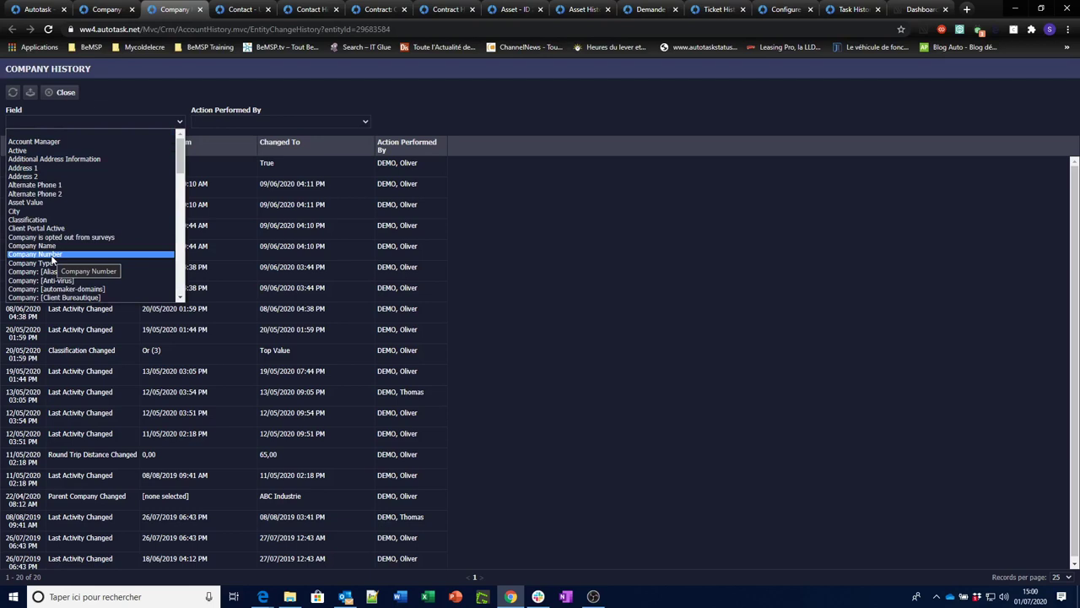
pyautogui.click(129, 96)
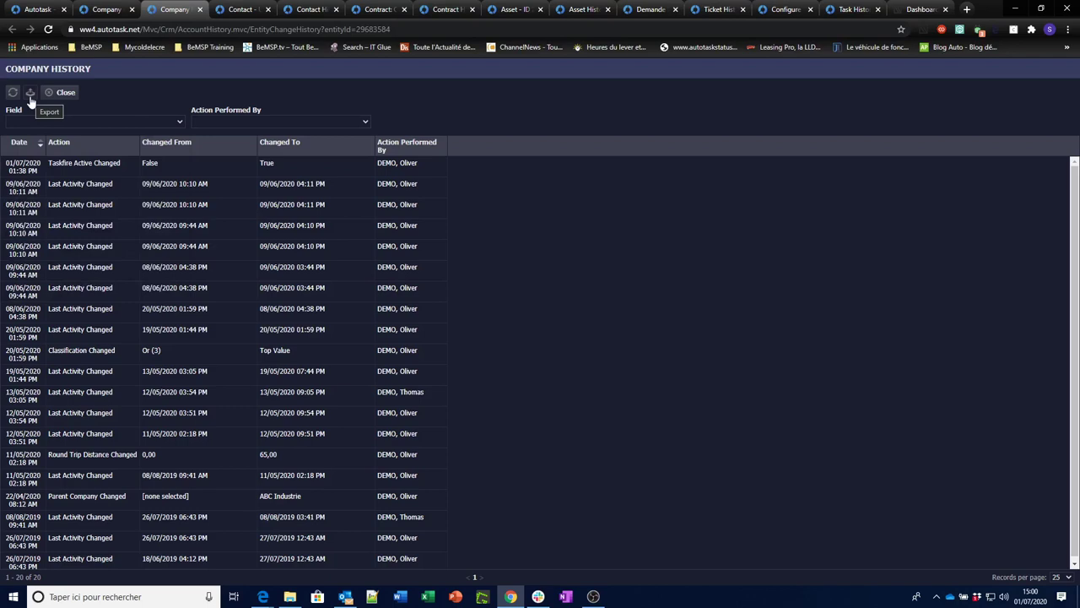
pyautogui.click(200, 10)
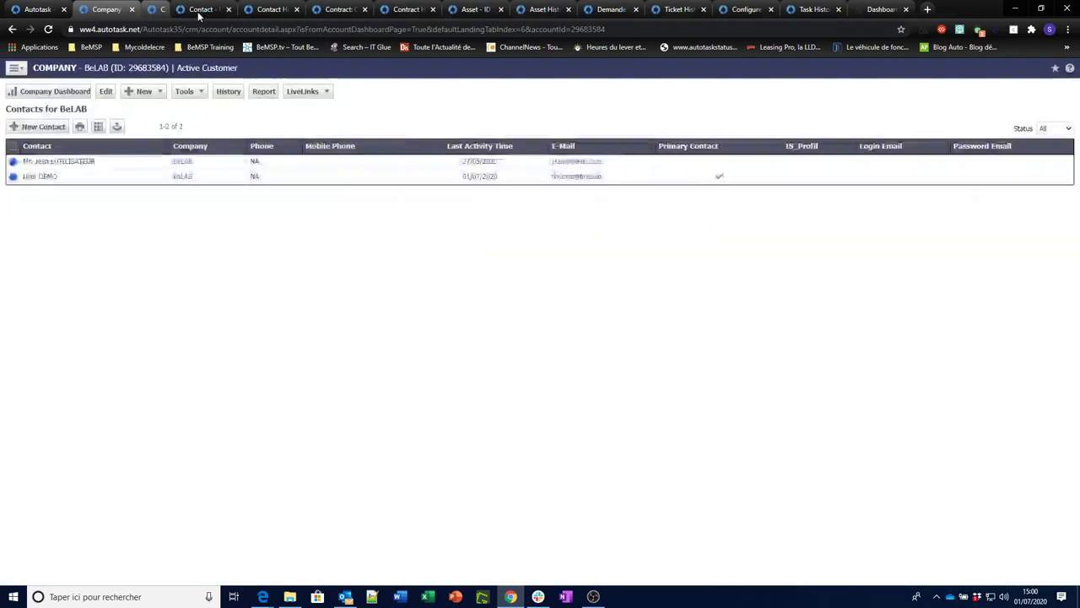
# - Open the change history of the demo user contact at BeLAB
pyautogui.click(178, 15)
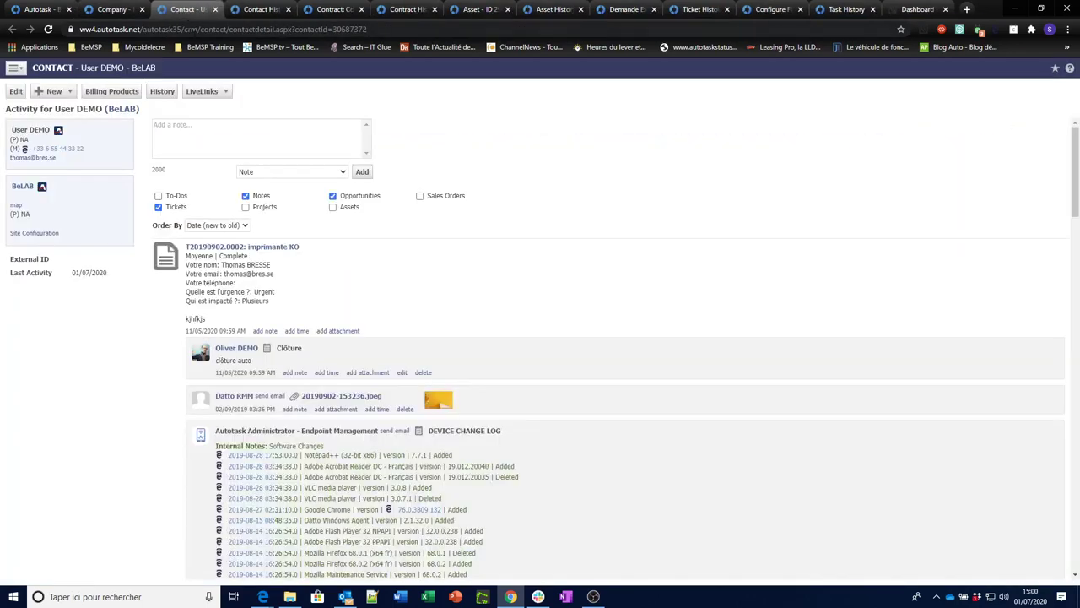
pyautogui.click(163, 92)
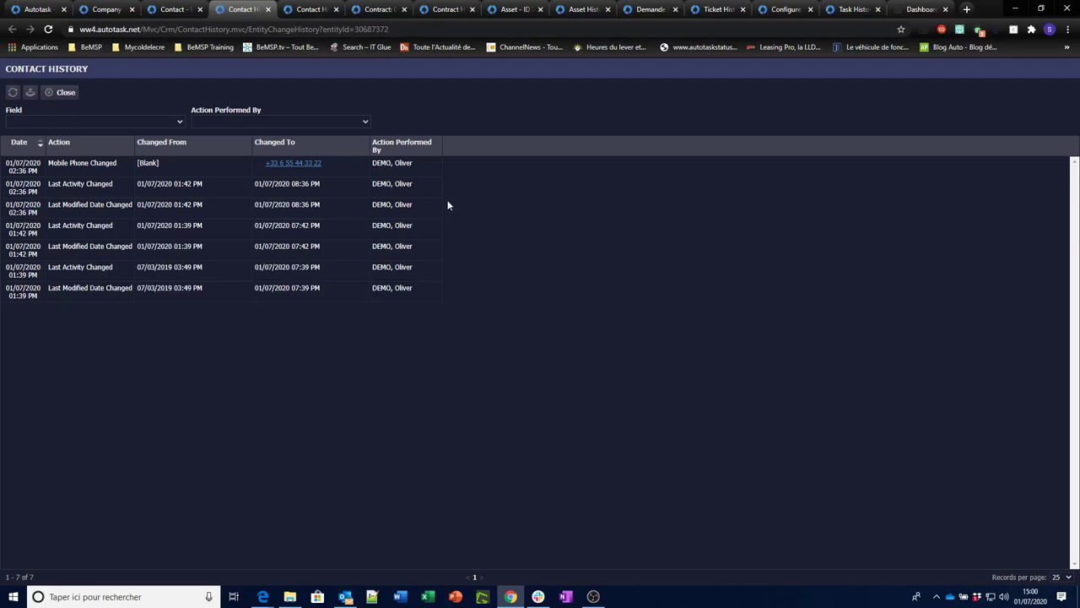
# - Open the Contract History of BeLAB's Contrat MSP from its summary, check both filter lists, and close the history
pyautogui.click(378, 9)
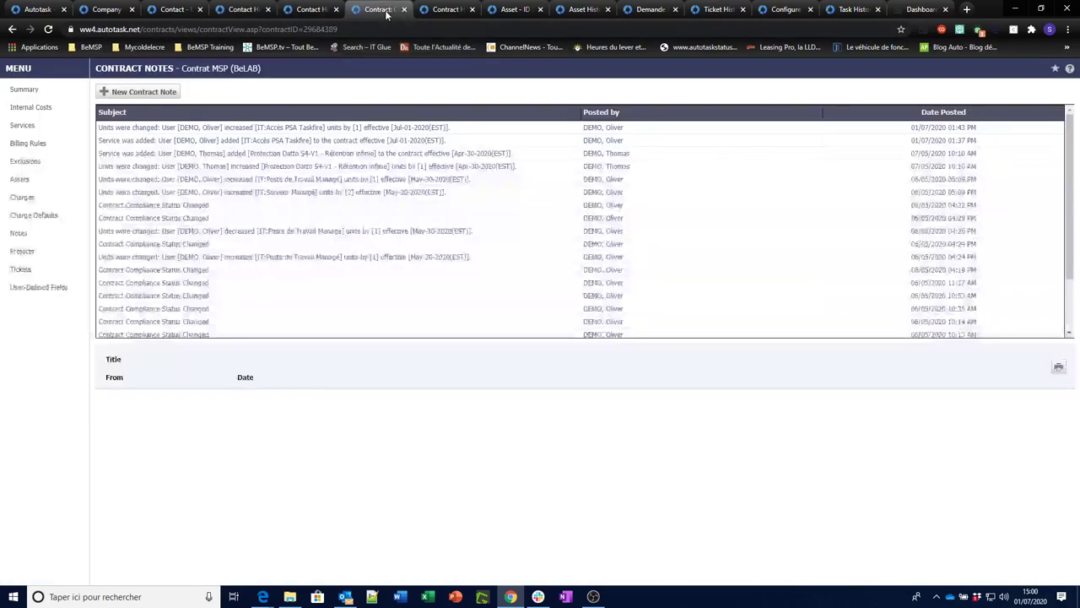
pyautogui.click(24, 91)
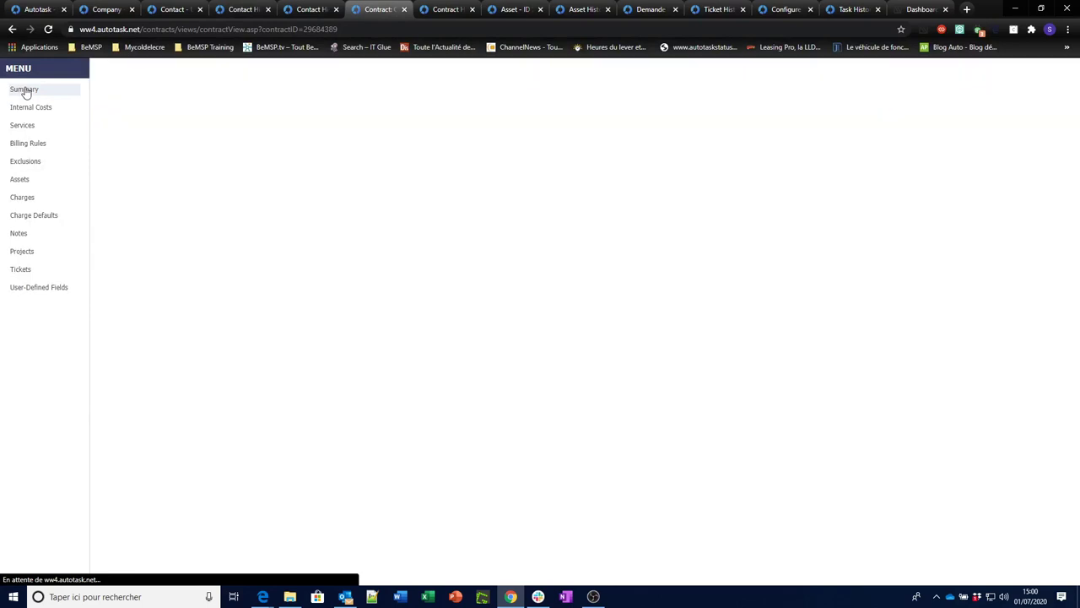
pyautogui.click(178, 92)
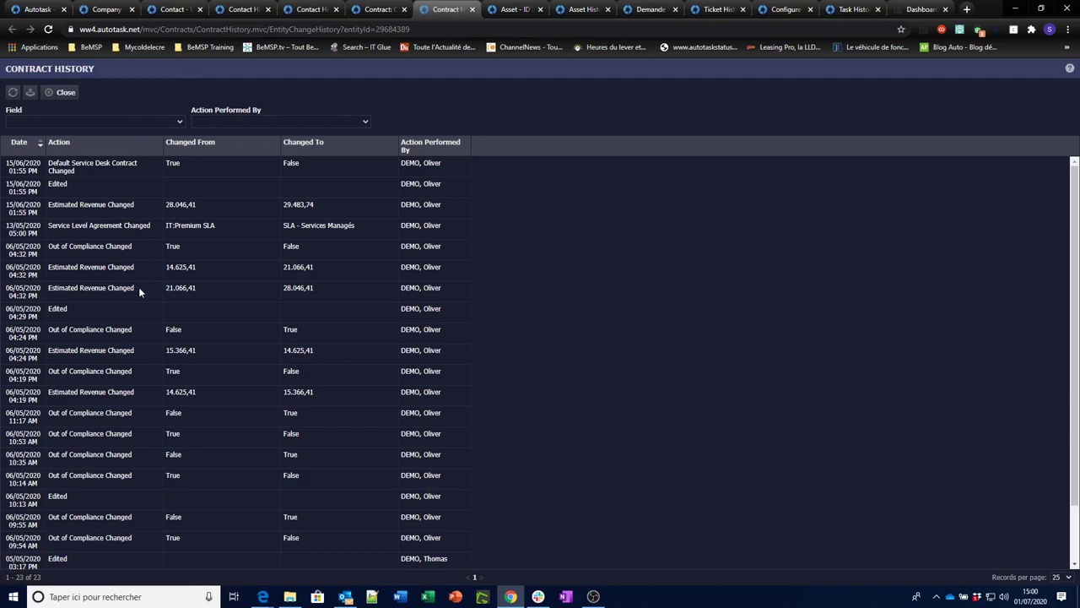
pyautogui.click(214, 124)
pyautogui.click(213, 124)
pyautogui.click(175, 123)
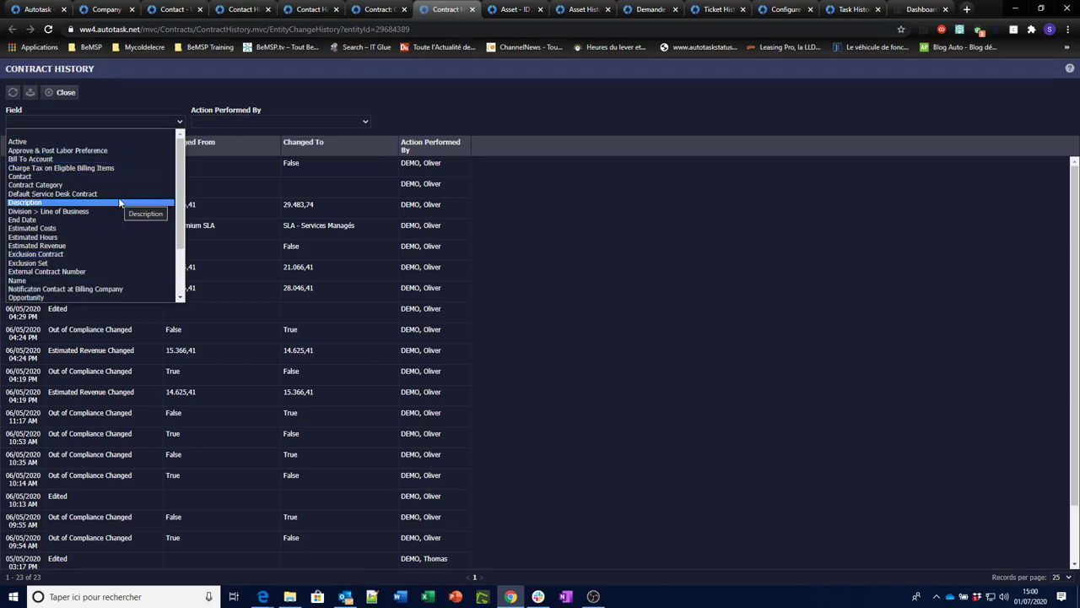
pyautogui.click(132, 96)
pyautogui.click(472, 10)
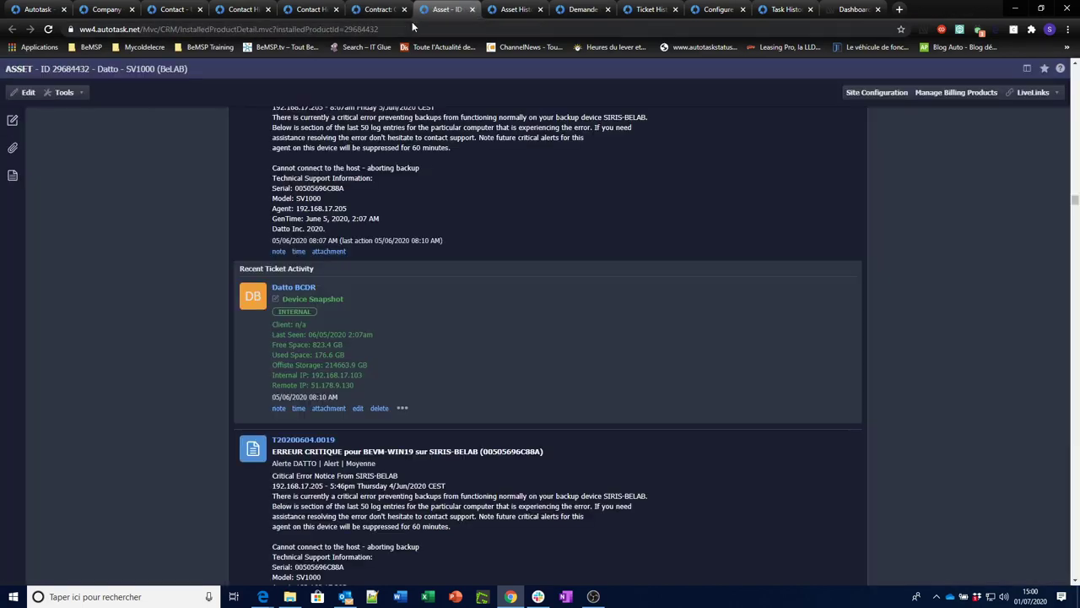
# - Review the notes recorded on BeLAB's Contrat MSP contract, and close the contract
pyautogui.click(378, 9)
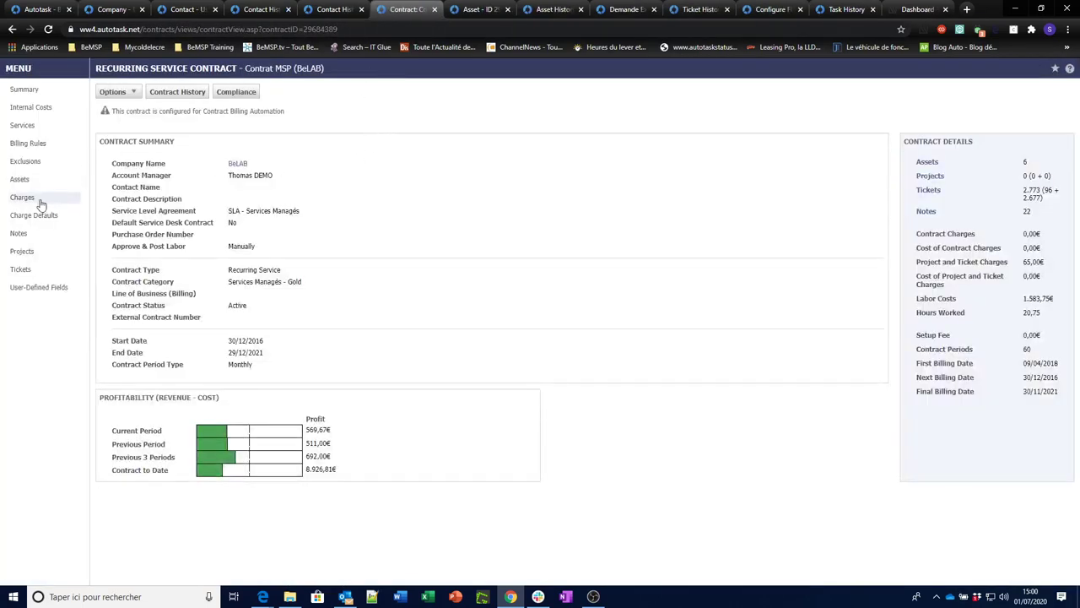
pyautogui.click(19, 234)
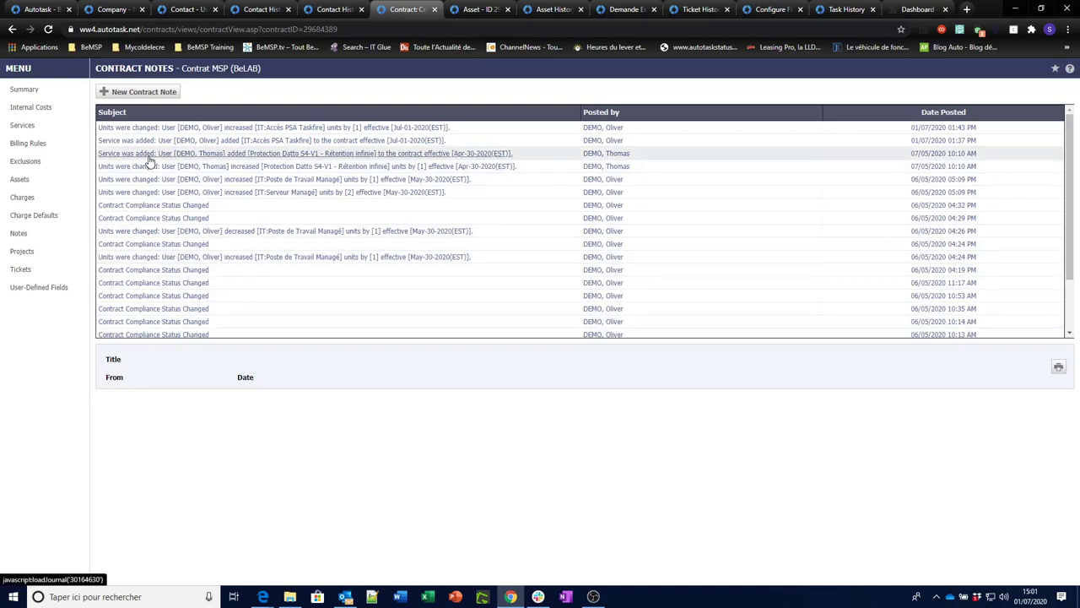
pyautogui.click(434, 10)
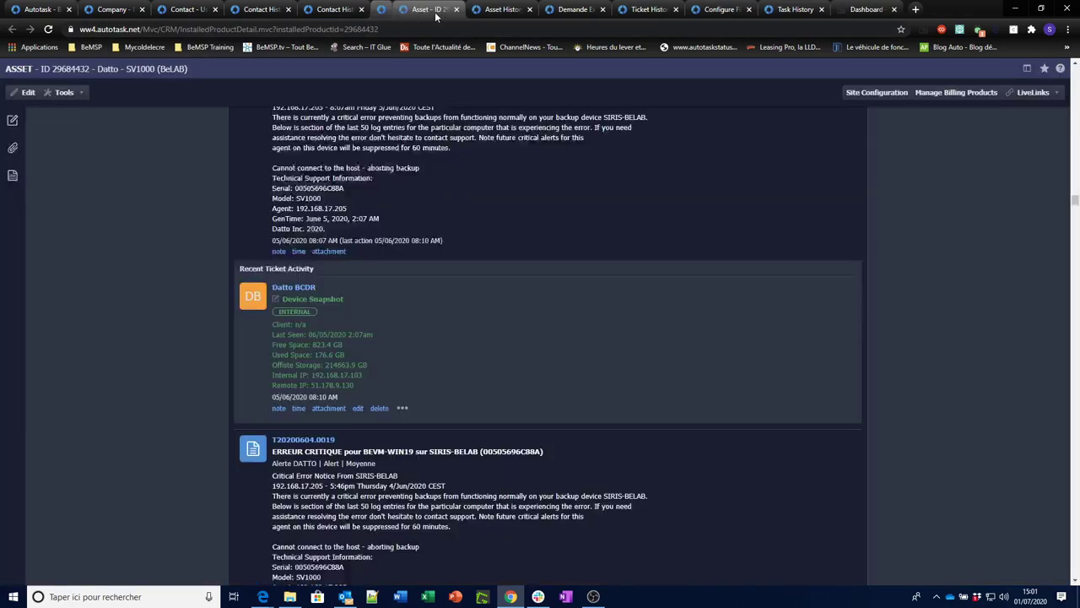
# - Open the Asset History of BeLAB's Datto SV1000, check its Action Performed By and Field filter options, and close the history
pyautogui.scroll(5, 139, 415)
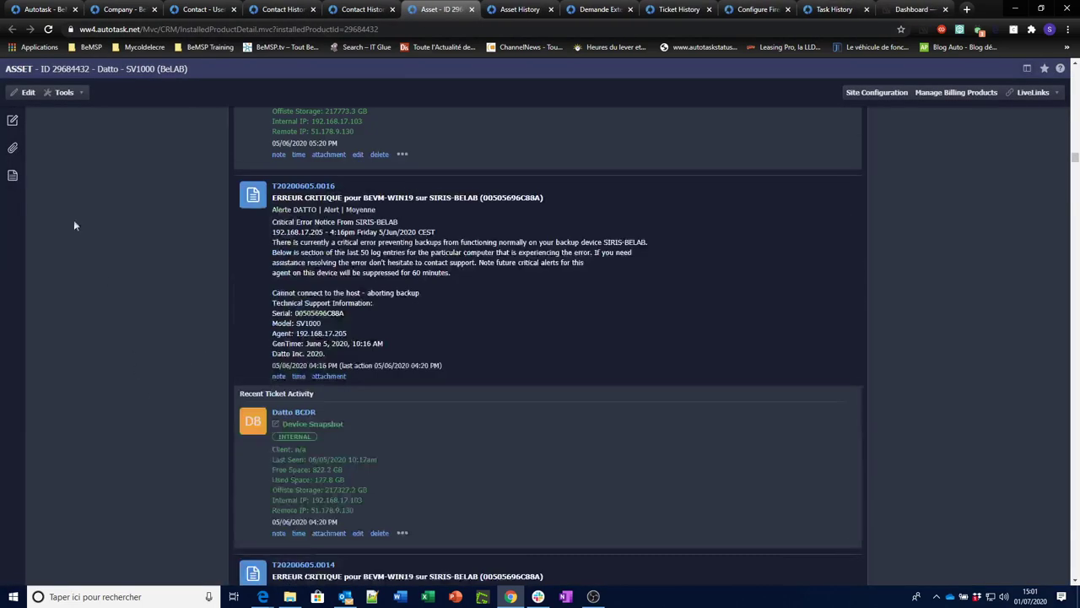
pyautogui.click(74, 95)
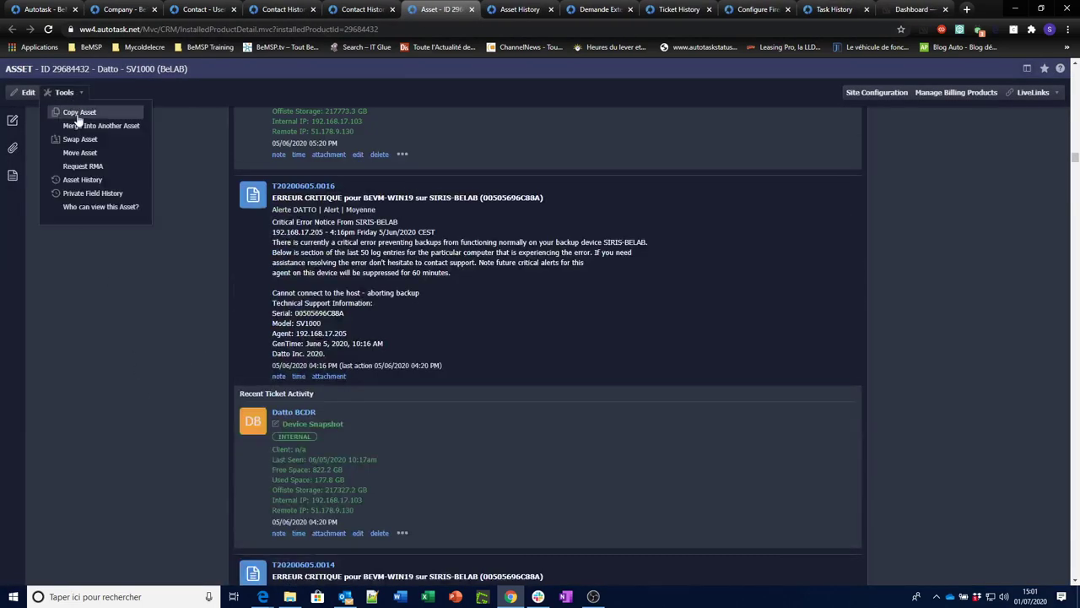
pyautogui.click(81, 180)
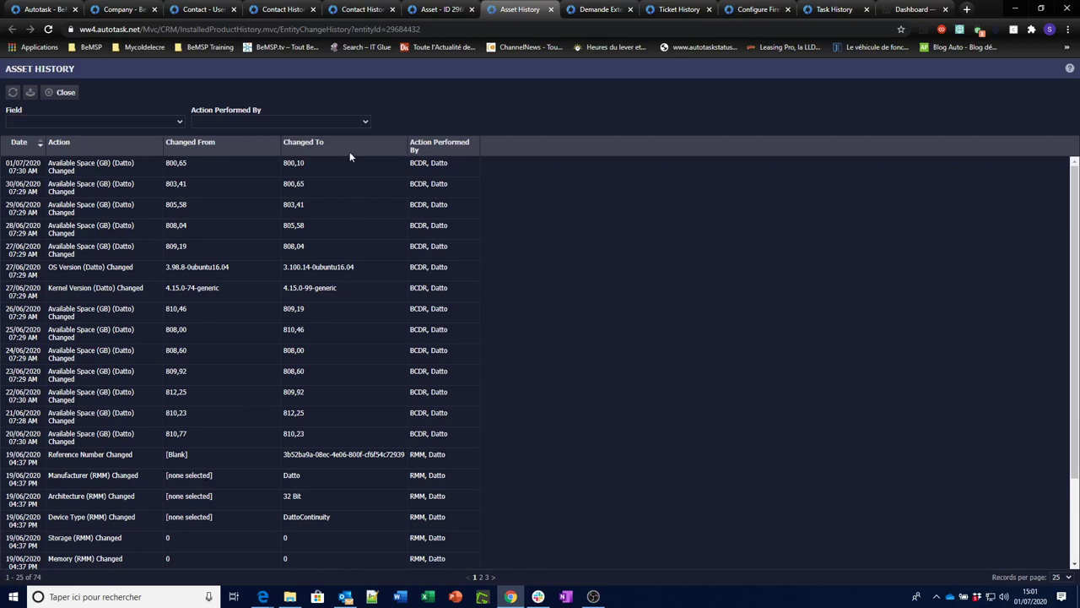
pyautogui.click(365, 124)
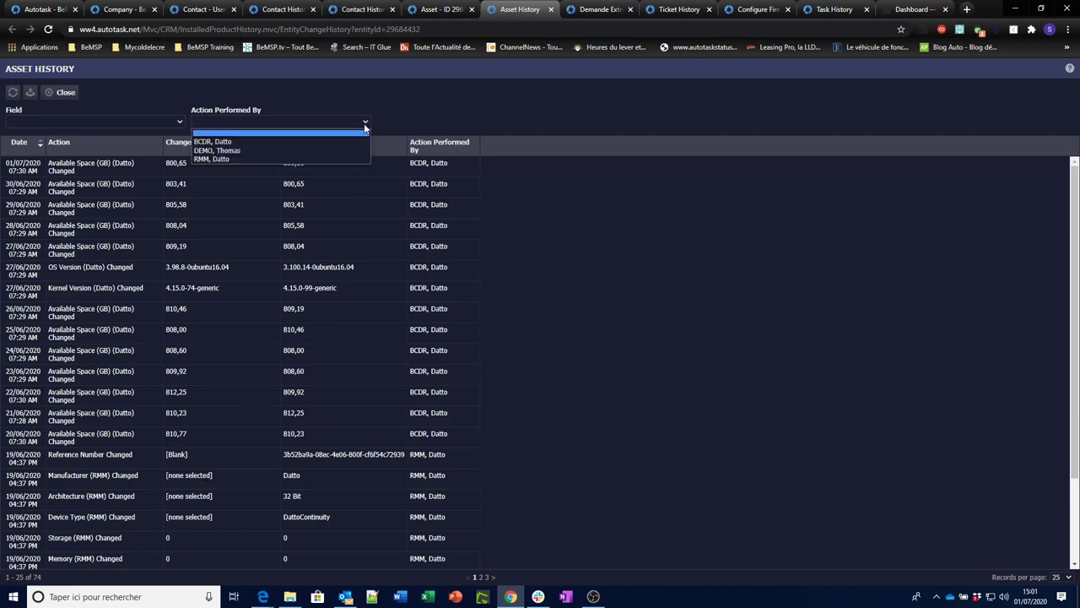
pyautogui.click(177, 122)
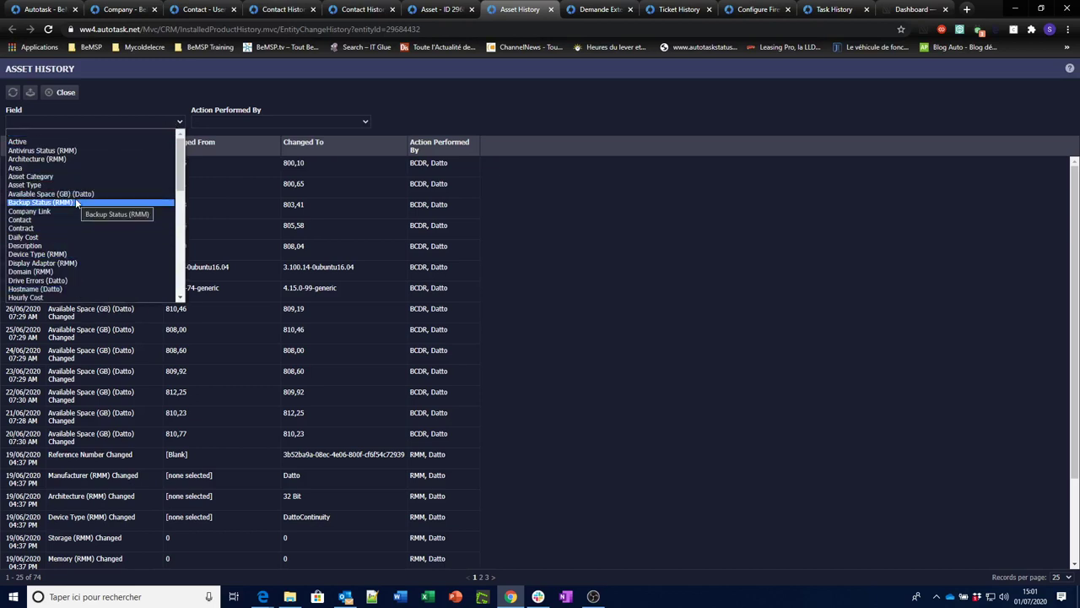
pyautogui.click(510, 403)
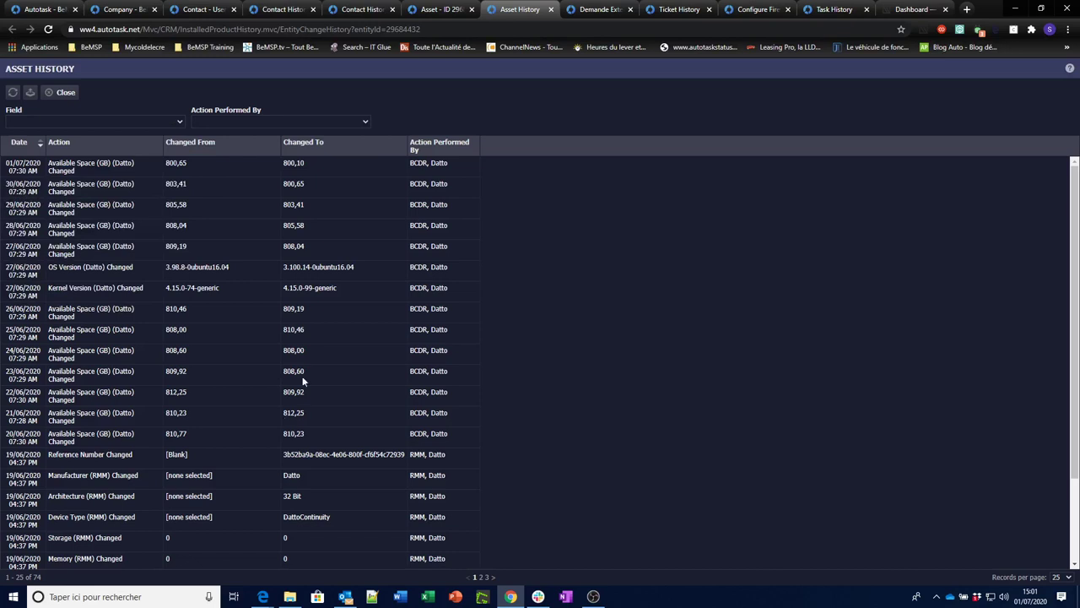
pyautogui.click(550, 9)
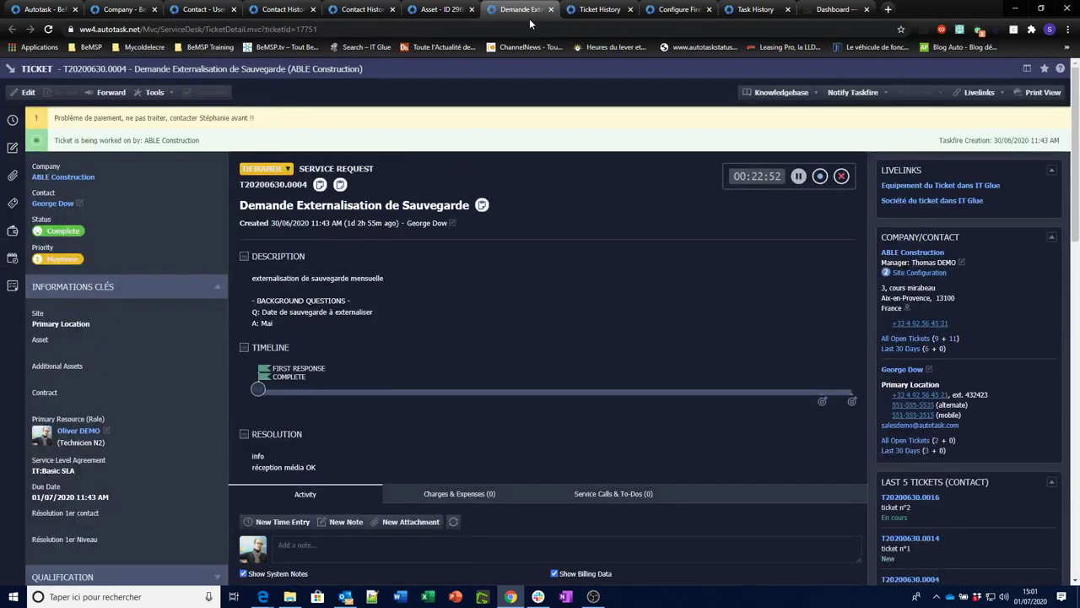
# - Review the Ticket History of the Demande Externalisation de Sauvegarde ticket, including its service level events, and close it
pyautogui.click(166, 94)
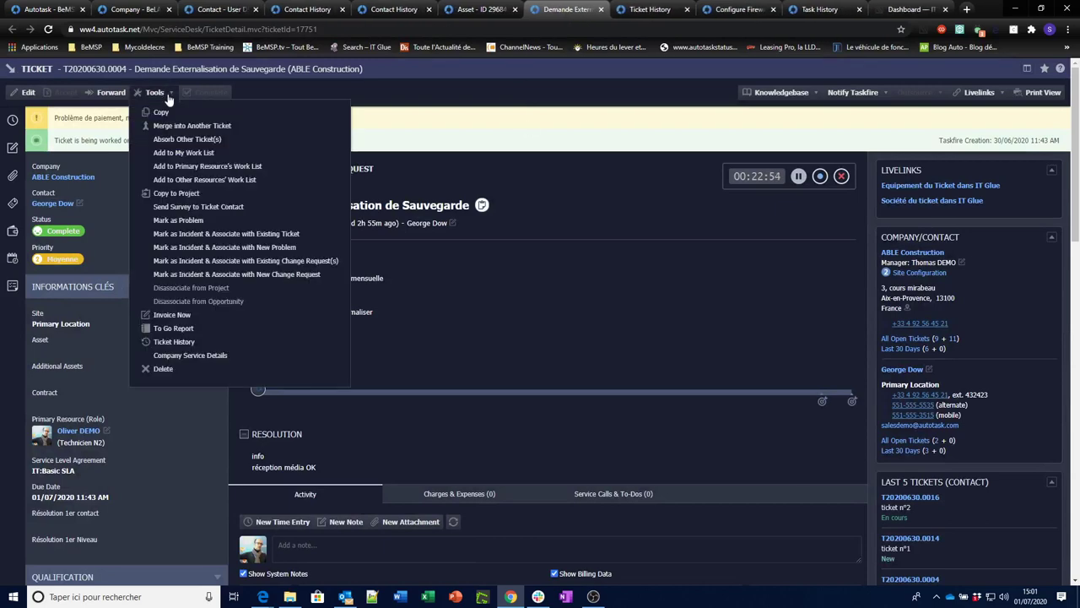
pyautogui.click(169, 341)
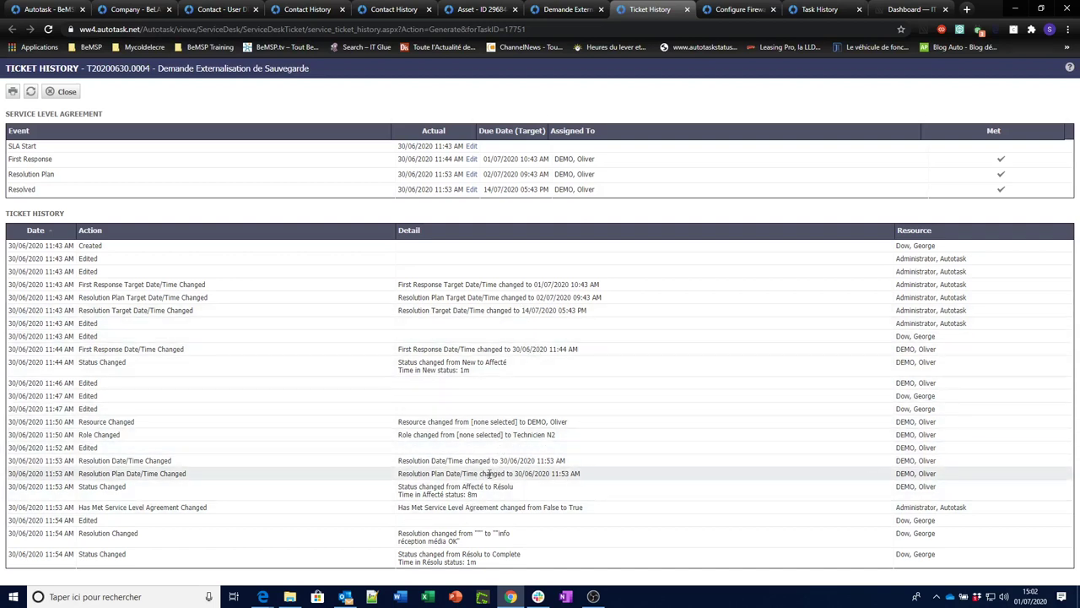
pyautogui.click(687, 9)
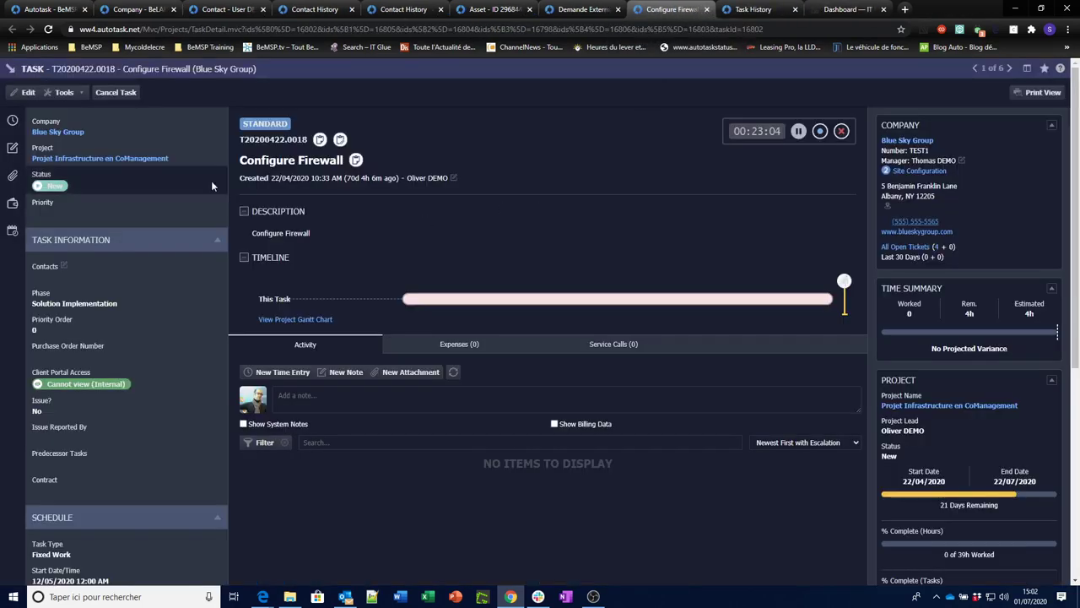
# - Review the history of the Configure Firewall project task, and close it
pyautogui.click(81, 95)
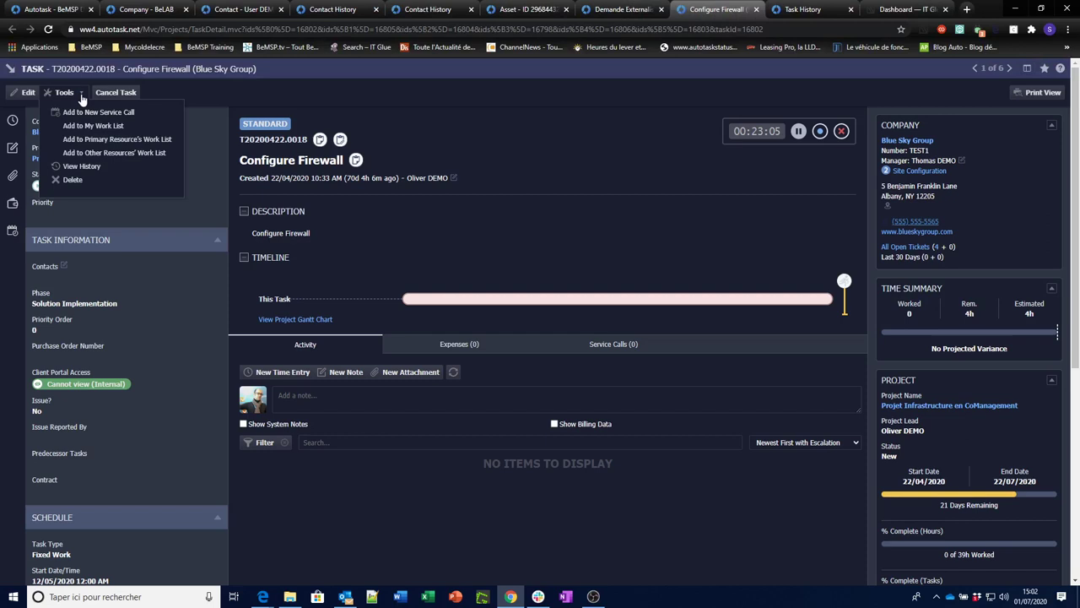
pyautogui.click(83, 166)
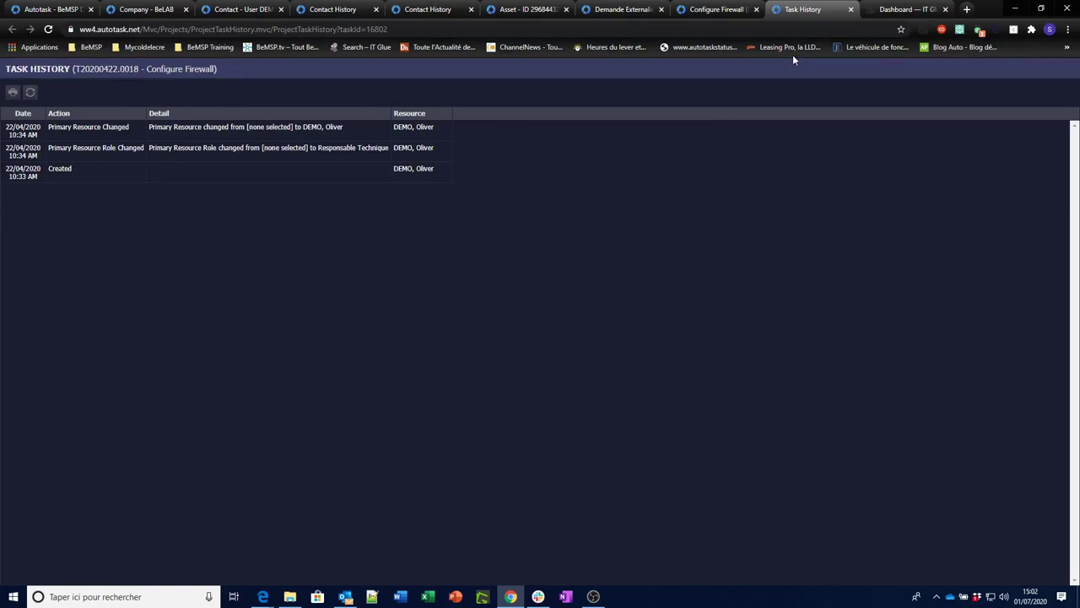
pyautogui.click(850, 12)
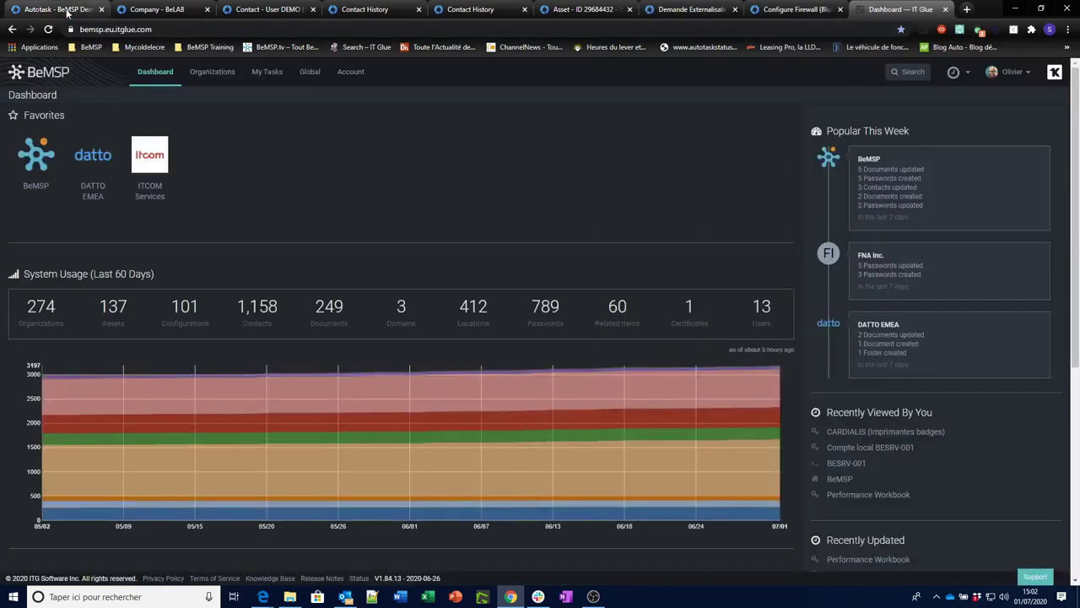
# - Open the Notification History from the application-wide email features in the Autotask administration settings
pyautogui.click(68, 12)
pyautogui.moveTo(29, 70)
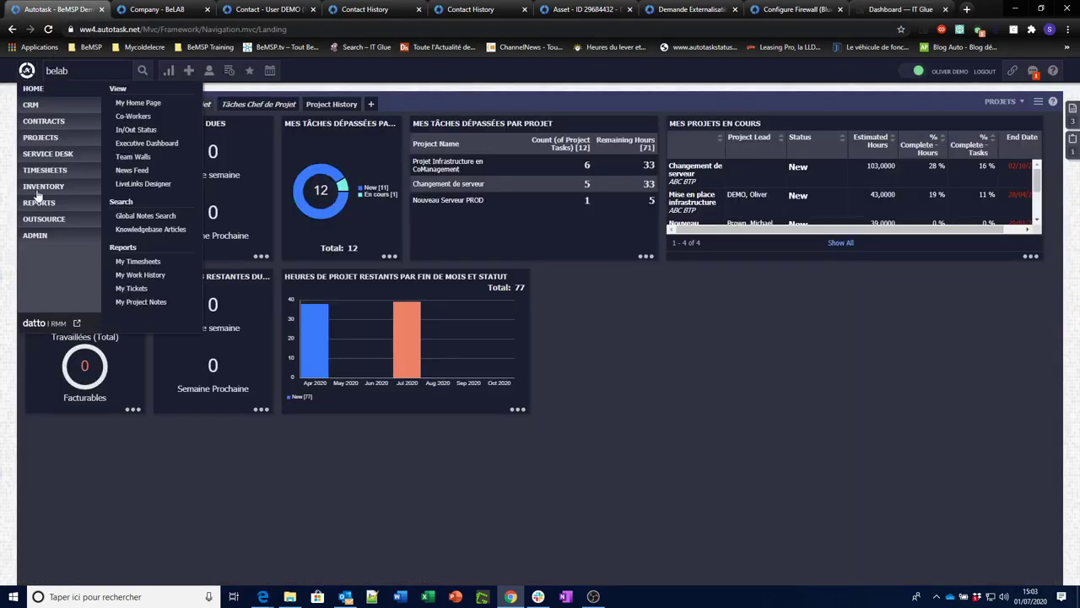
pyautogui.click(36, 237)
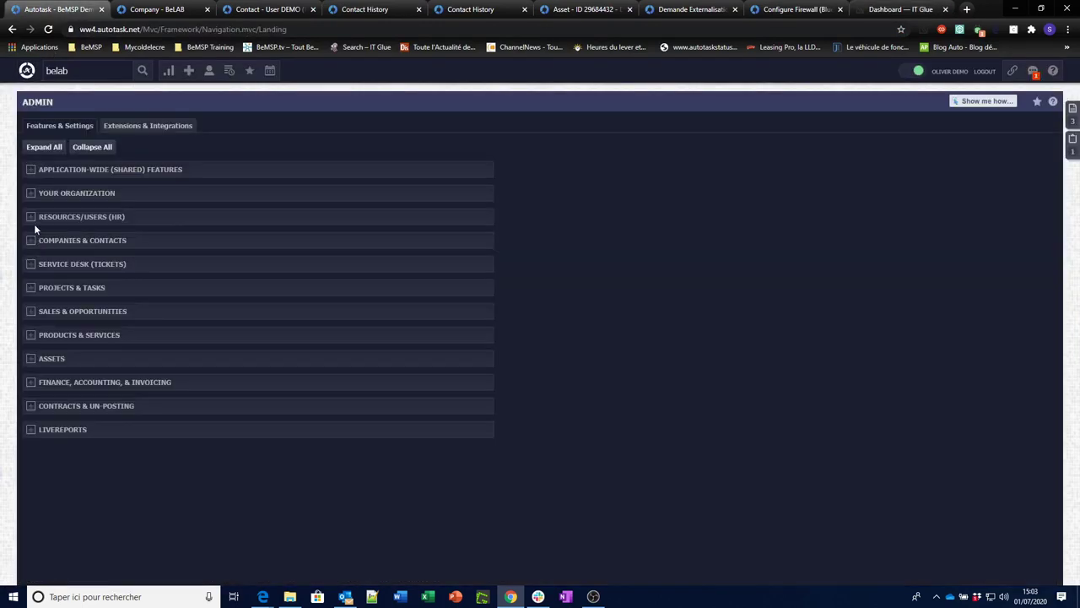
pyautogui.click(31, 172)
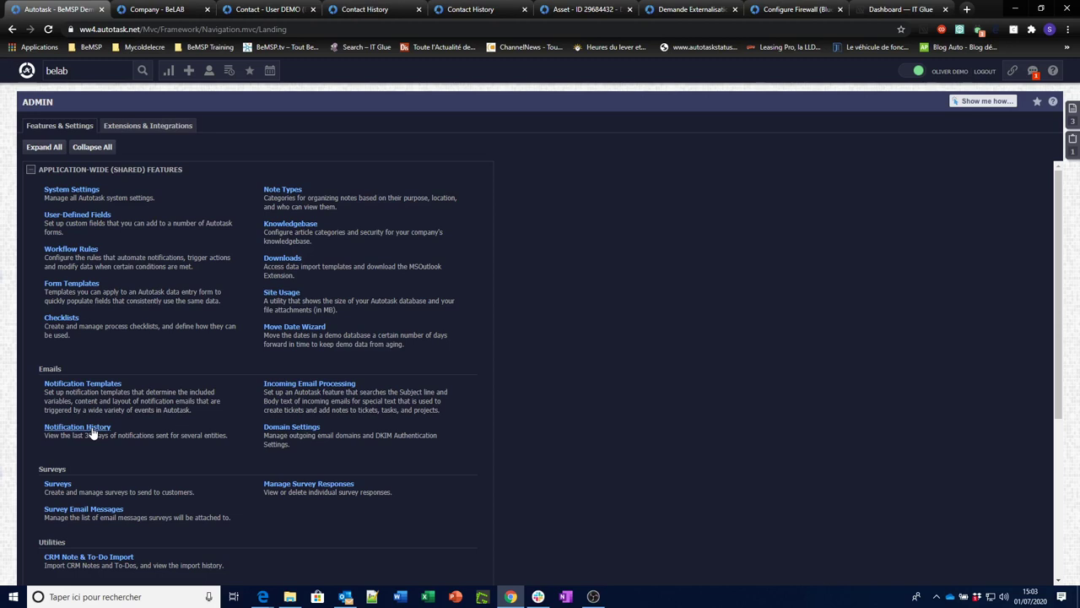
pyautogui.moveTo(81, 436); pyautogui.dragTo(126, 436)
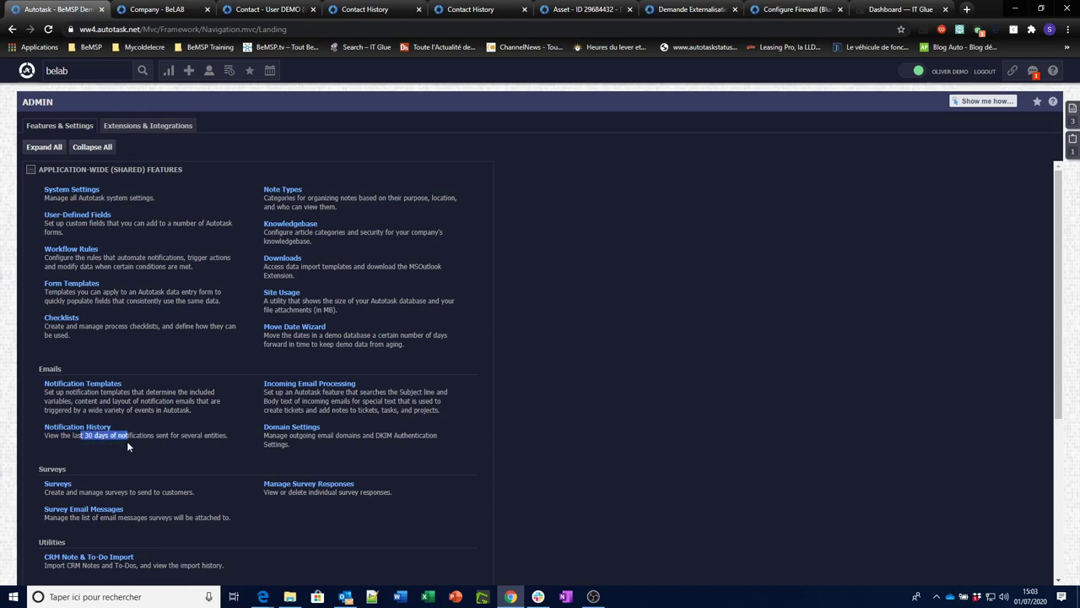
pyautogui.click(75, 428)
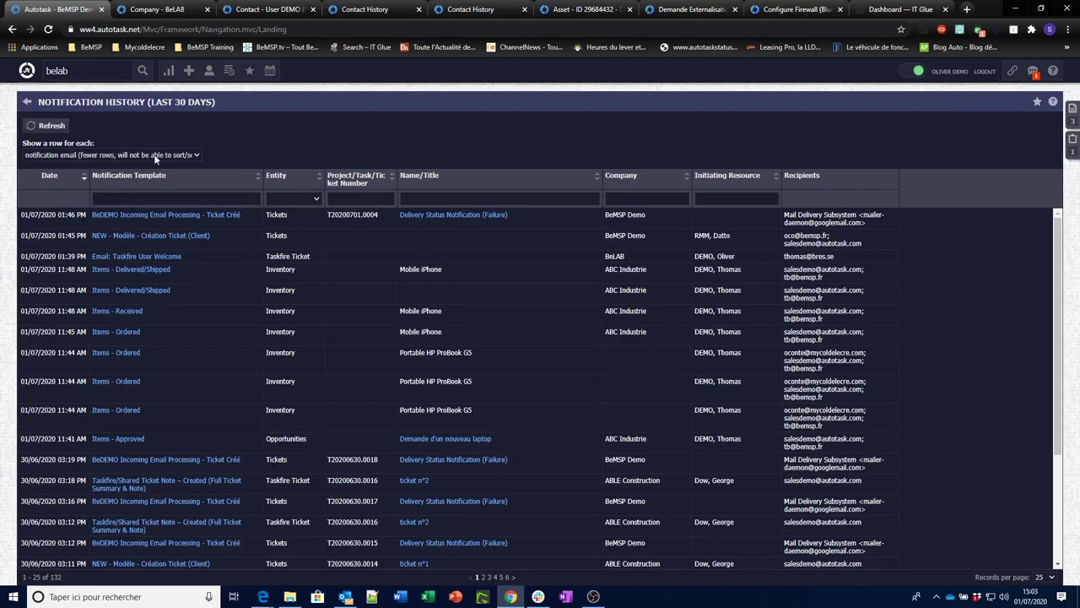
# - Check the Notification History's row display options and its filters for template, entity, number and name
pyautogui.click(155, 157)
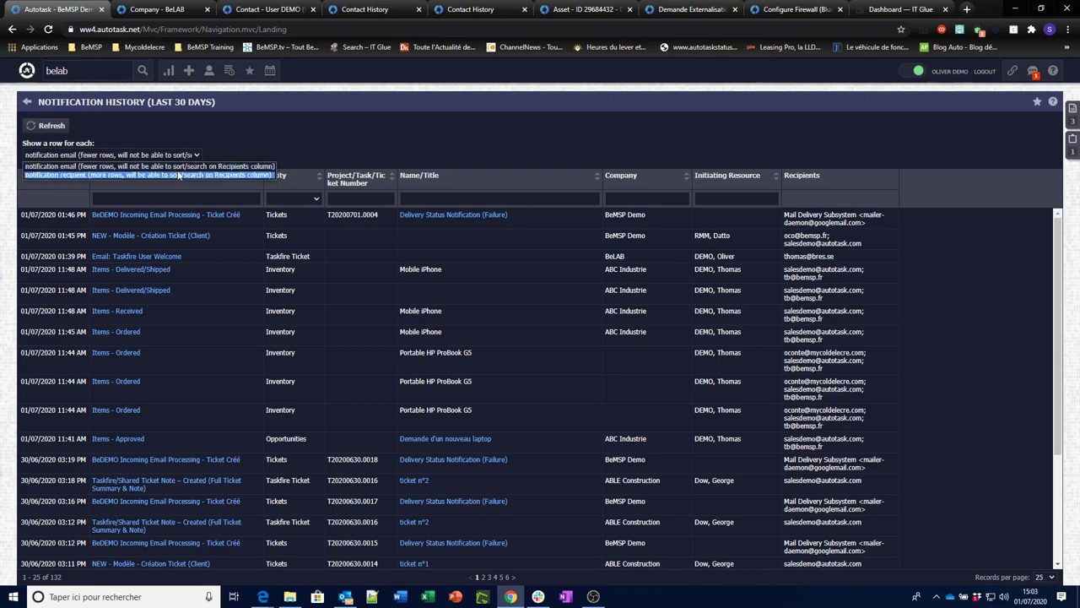
pyautogui.click(221, 139)
pyautogui.click(199, 199)
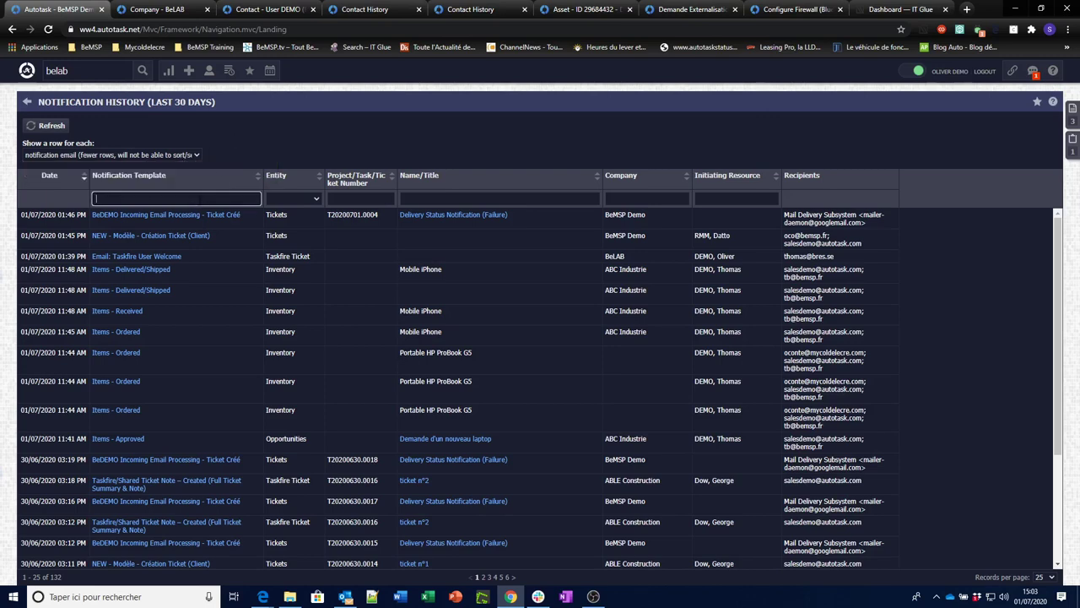
pyautogui.click(314, 199)
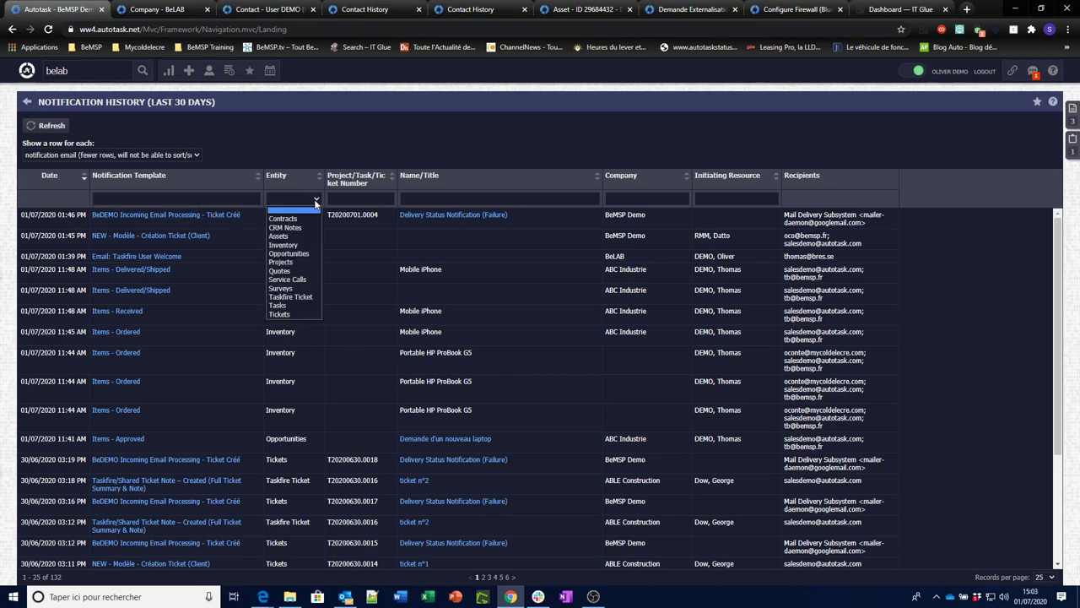
pyautogui.click(316, 202)
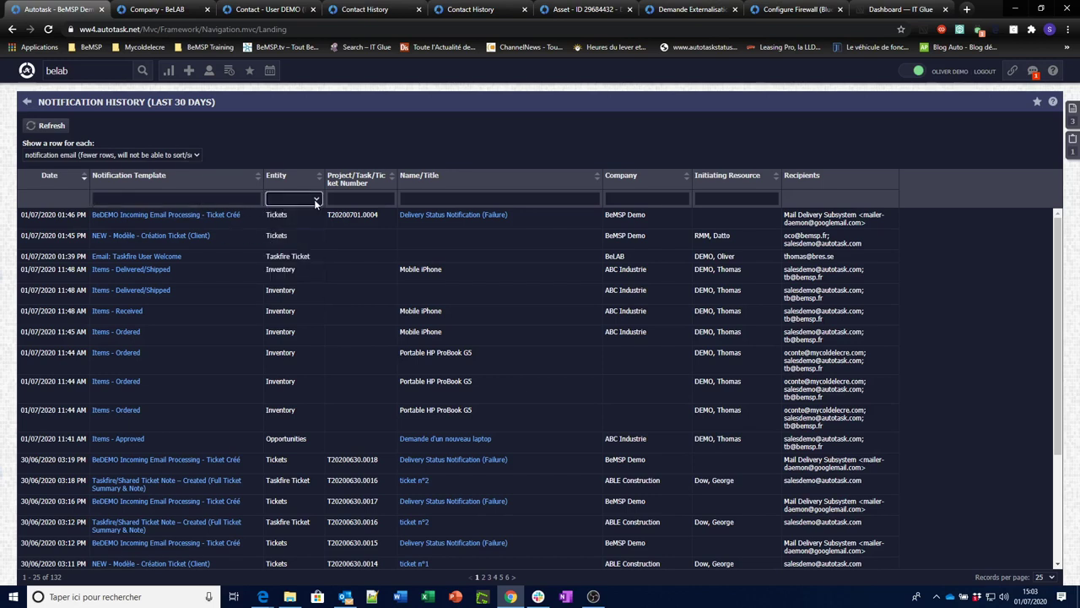
pyautogui.click(438, 199)
pyautogui.click(369, 198)
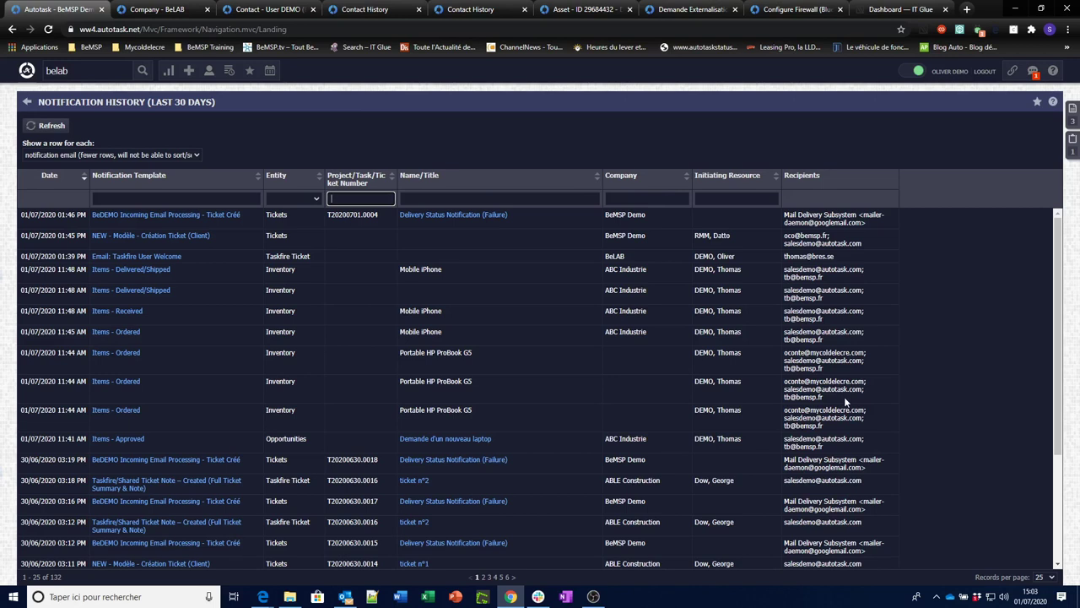
# - View the Demande d'un nouveau laptop opportunity and ticket n°2 from the notification list, and return to the administration settings
pyautogui.click(461, 440)
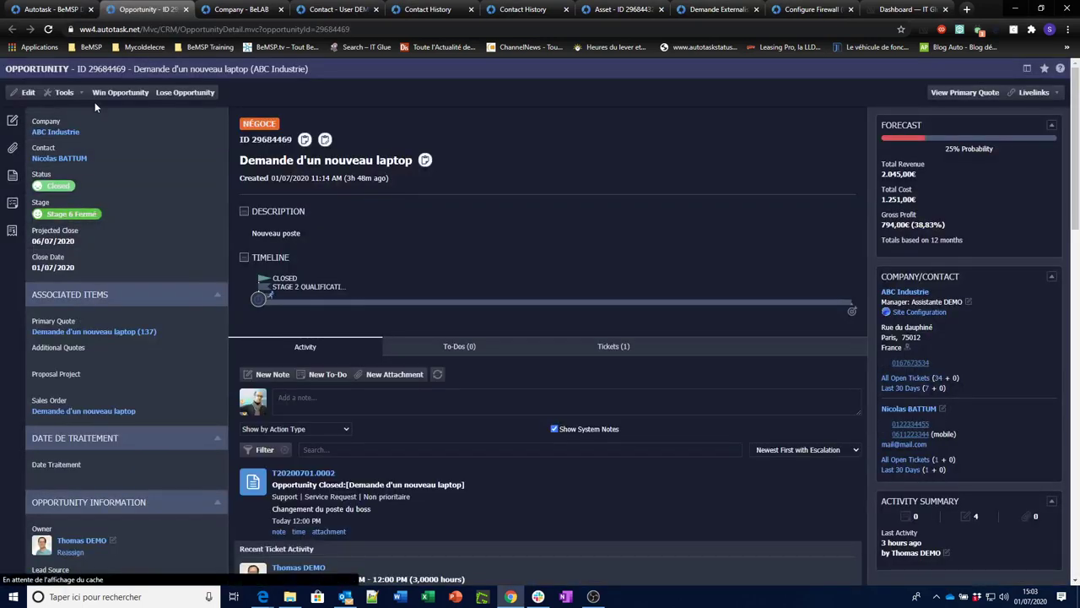
pyautogui.click(55, 9)
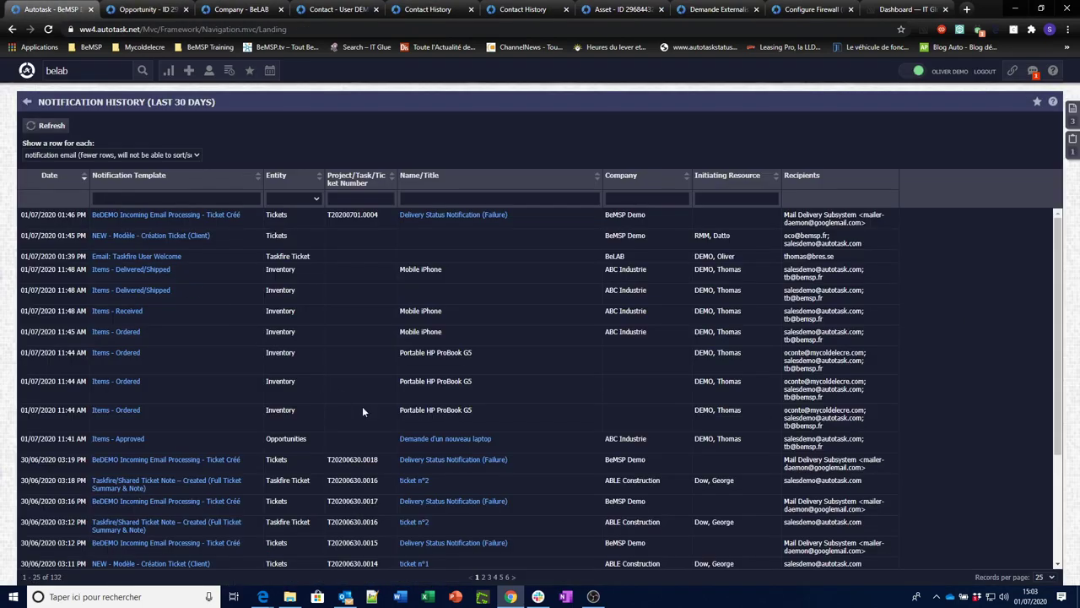
pyautogui.click(417, 481)
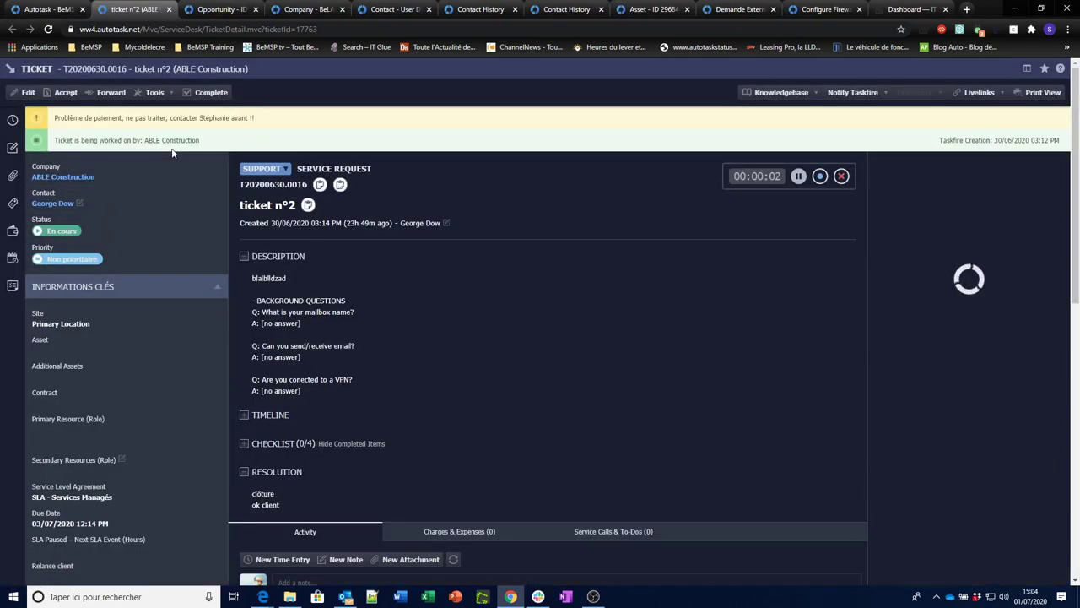
pyautogui.click(51, 12)
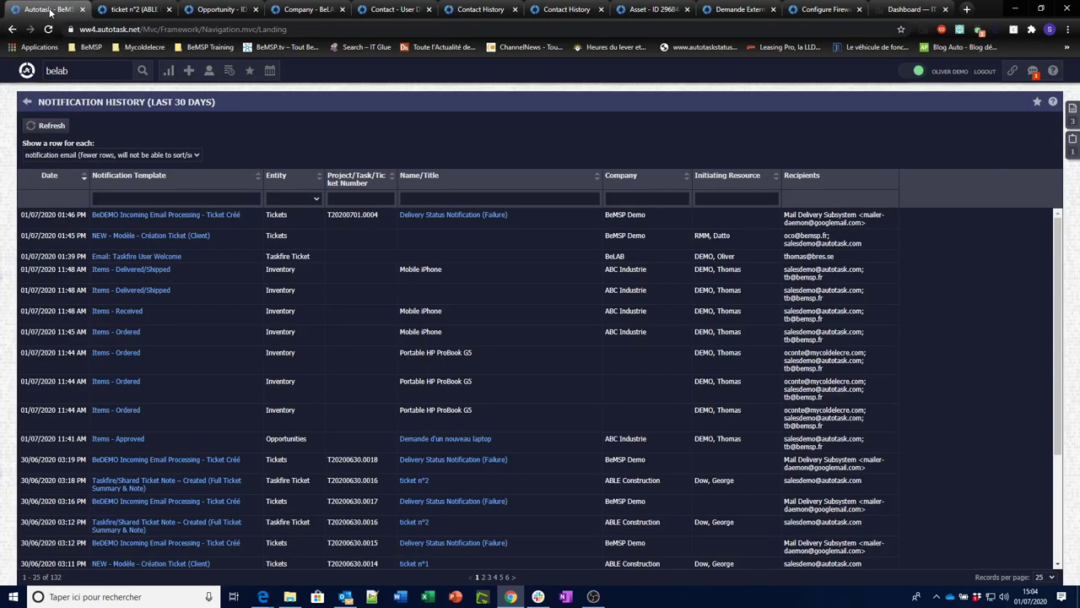
pyautogui.click(26, 101)
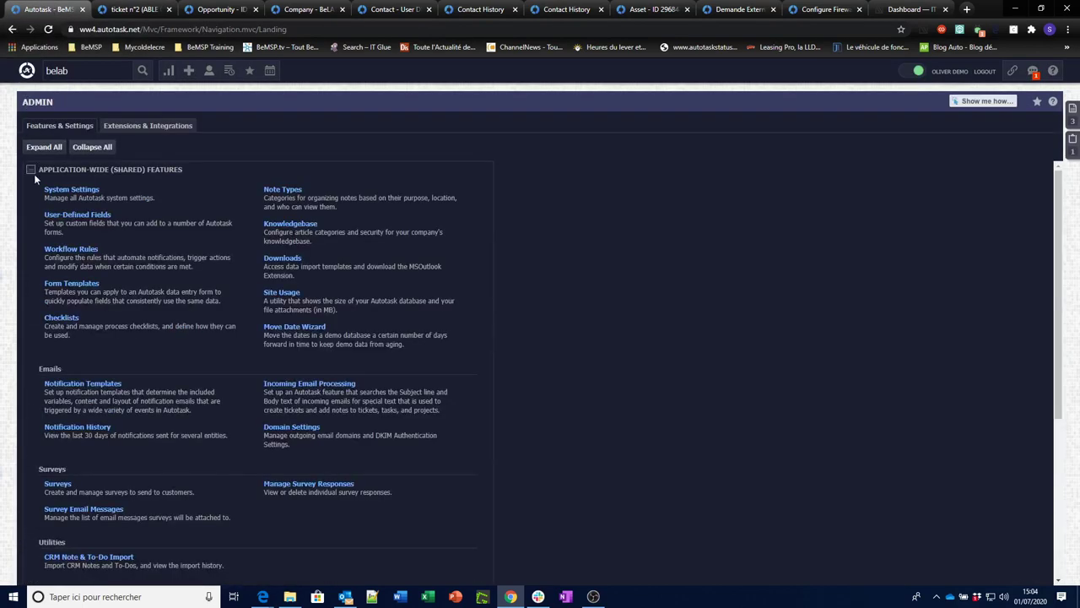
# - Open the Deleted Ticket Log from the Service Desk (Tickets) administration settings
pyautogui.click(31, 172)
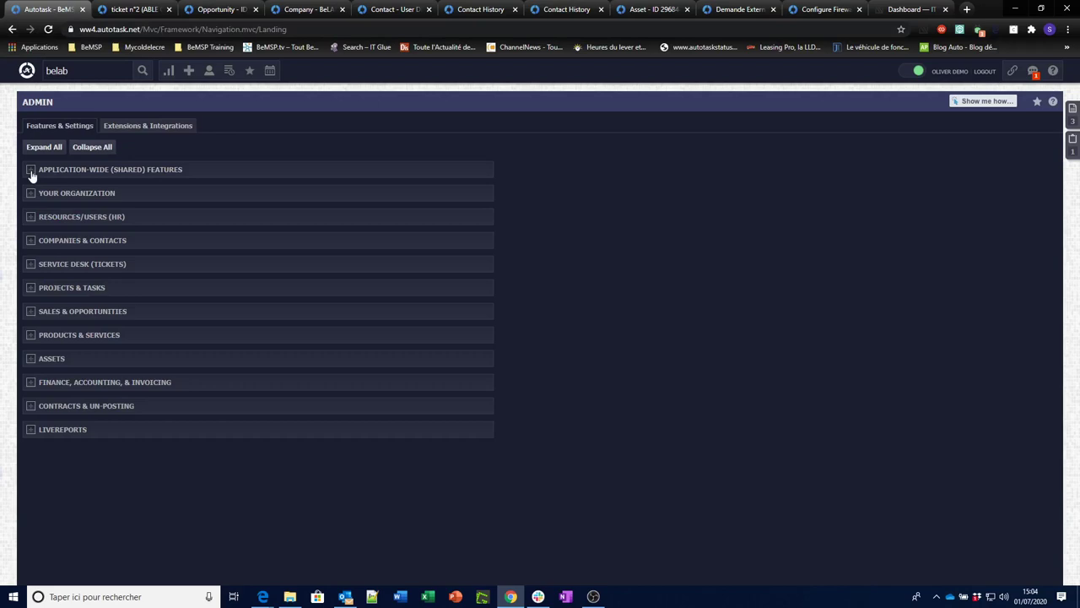
pyautogui.click(30, 267)
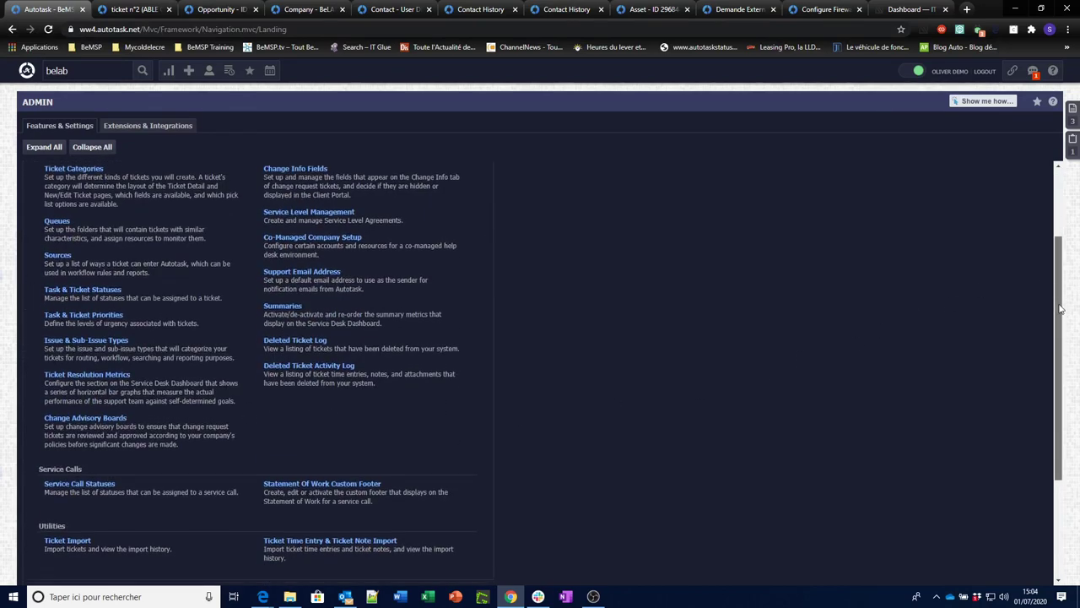
pyautogui.scroll(-1, 352, 431)
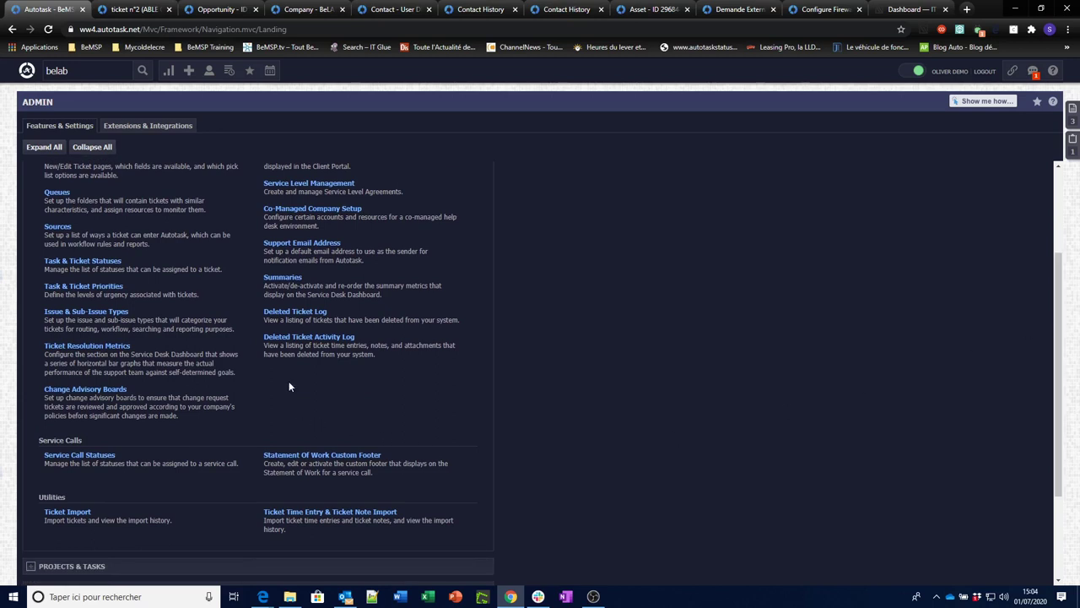
pyautogui.click(302, 313)
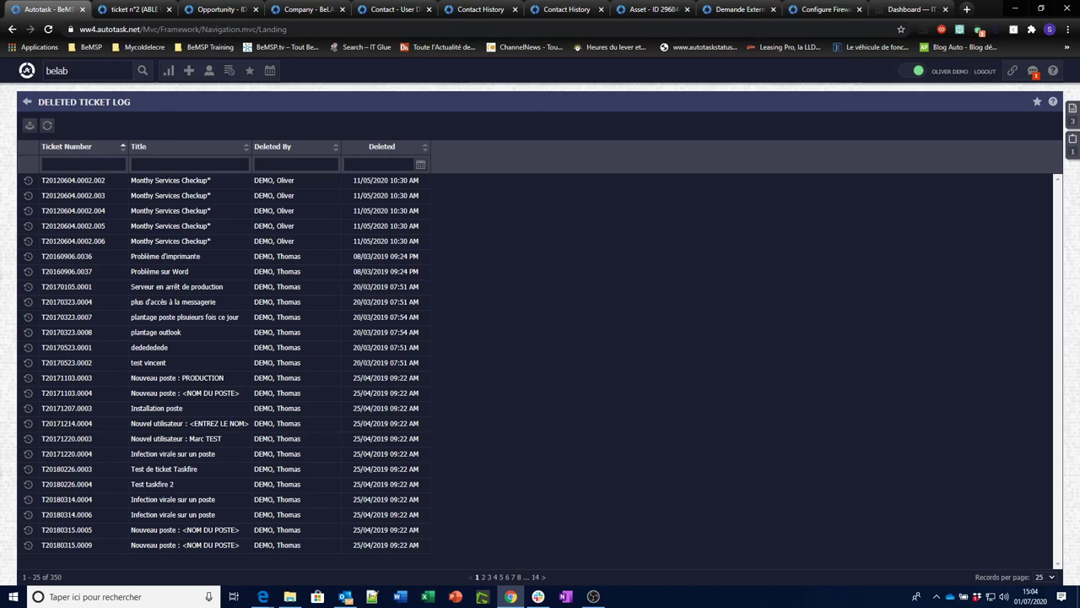
# - Review the Ticket History of the deleted Problème sur Word ticket, close it, and leave the Deleted Ticket Log
pyautogui.click(29, 275)
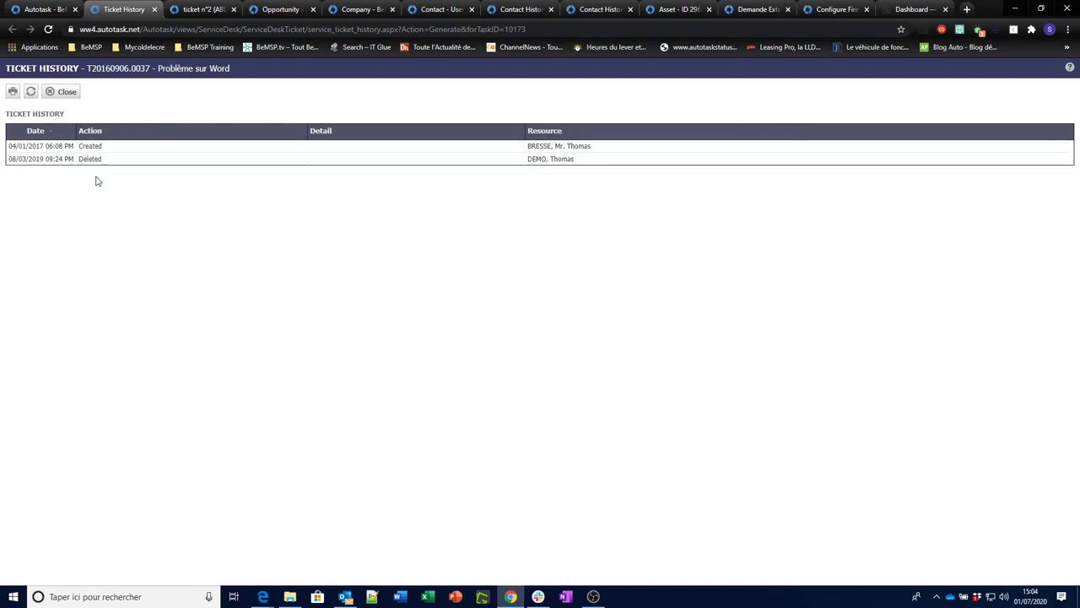
pyautogui.click(154, 10)
pyautogui.click(42, 9)
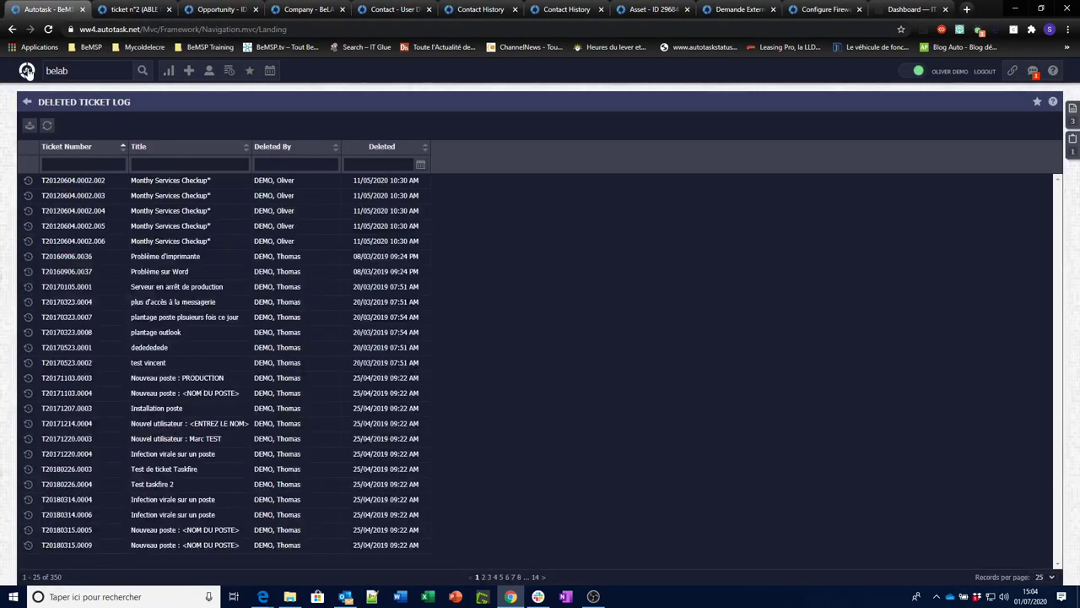
pyautogui.click(27, 102)
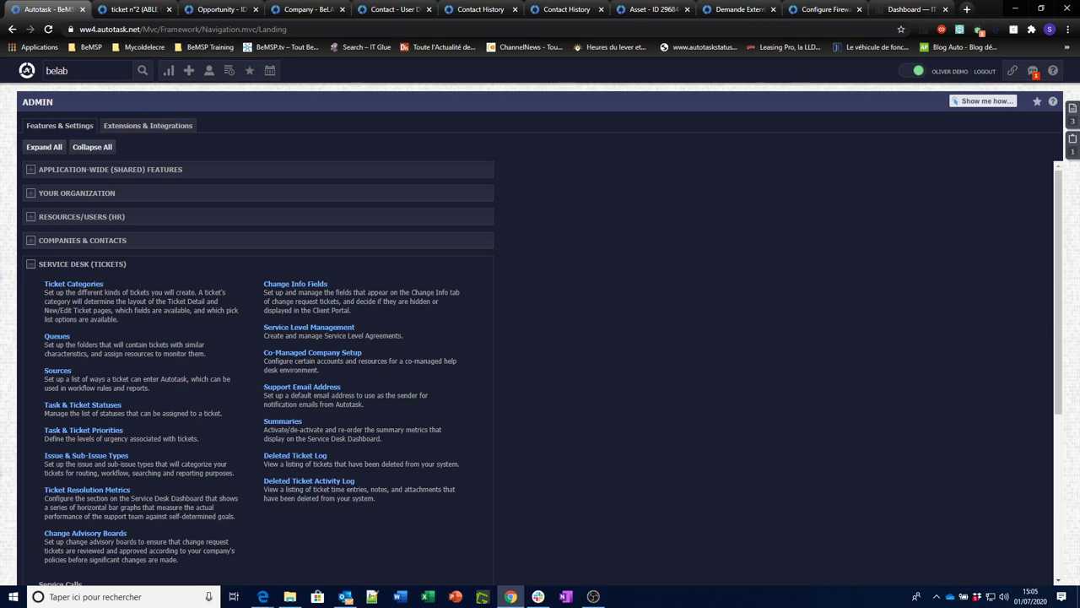
# - Open the Deleted Ticket Activity Log, search it without filters, and check the Type filter options
pyautogui.click(308, 483)
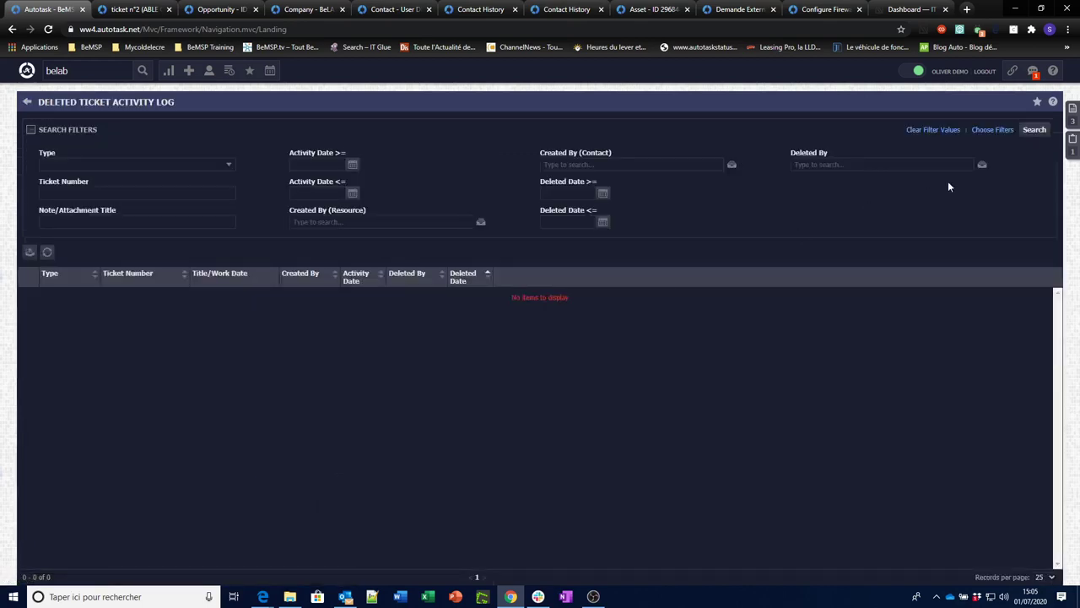
pyautogui.click(1034, 131)
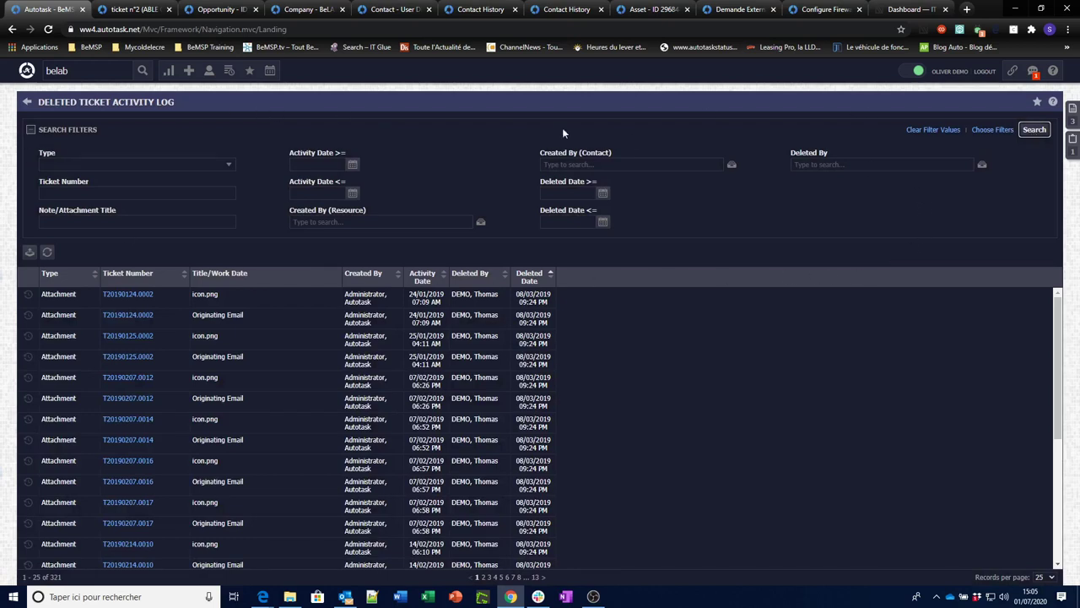
pyautogui.click(228, 165)
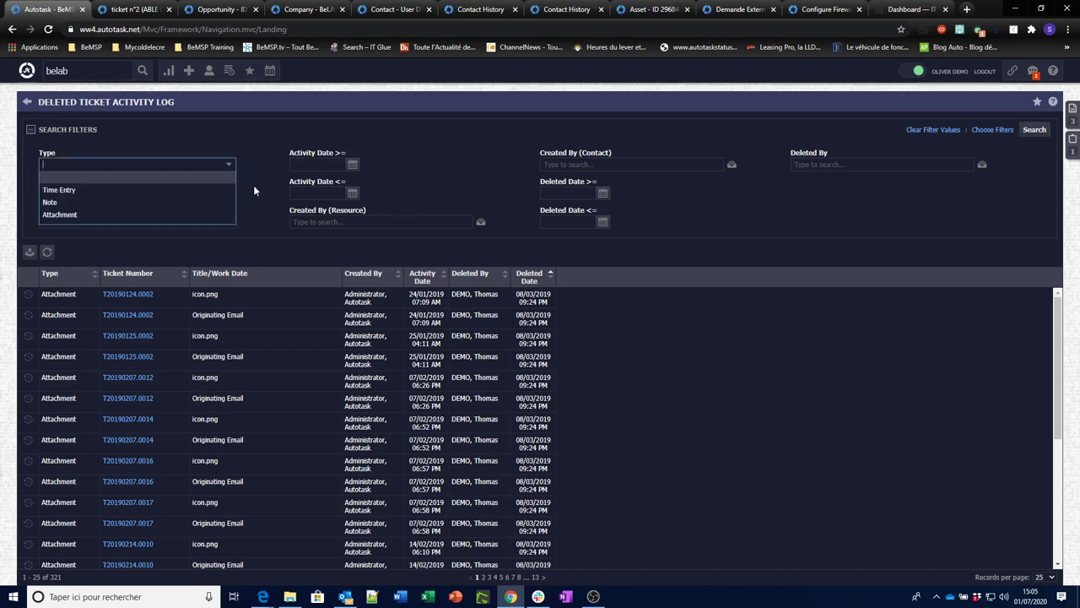
pyautogui.click(254, 191)
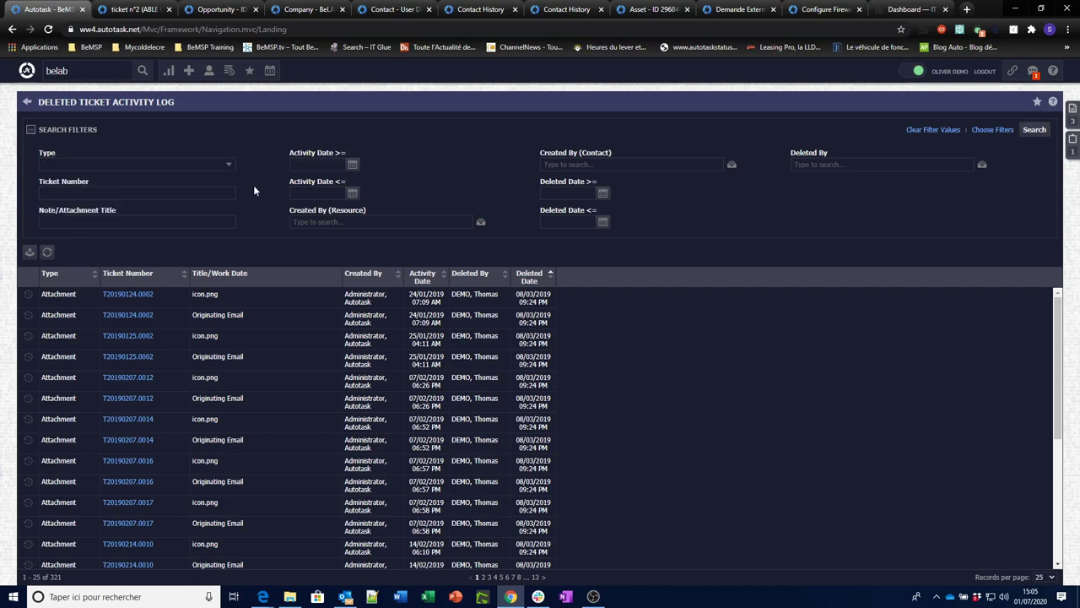
# - Review the Time Entry History of the deleted 12/03/2019 time entry, close it, and leave the activity log
pyautogui.scroll(-3, 279, 394)
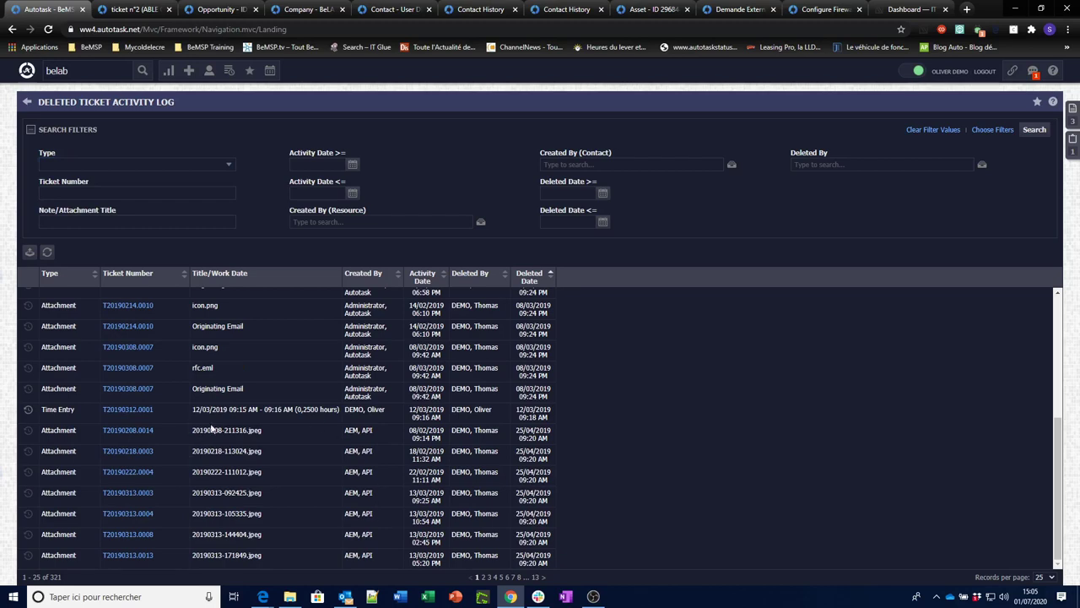
pyautogui.click(28, 411)
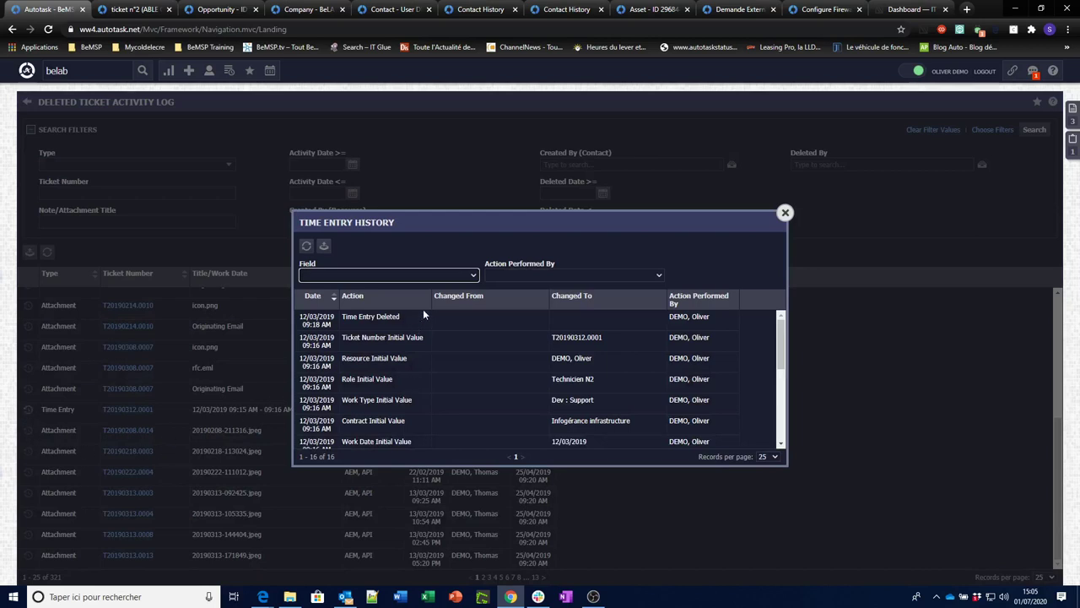
pyautogui.click(785, 213)
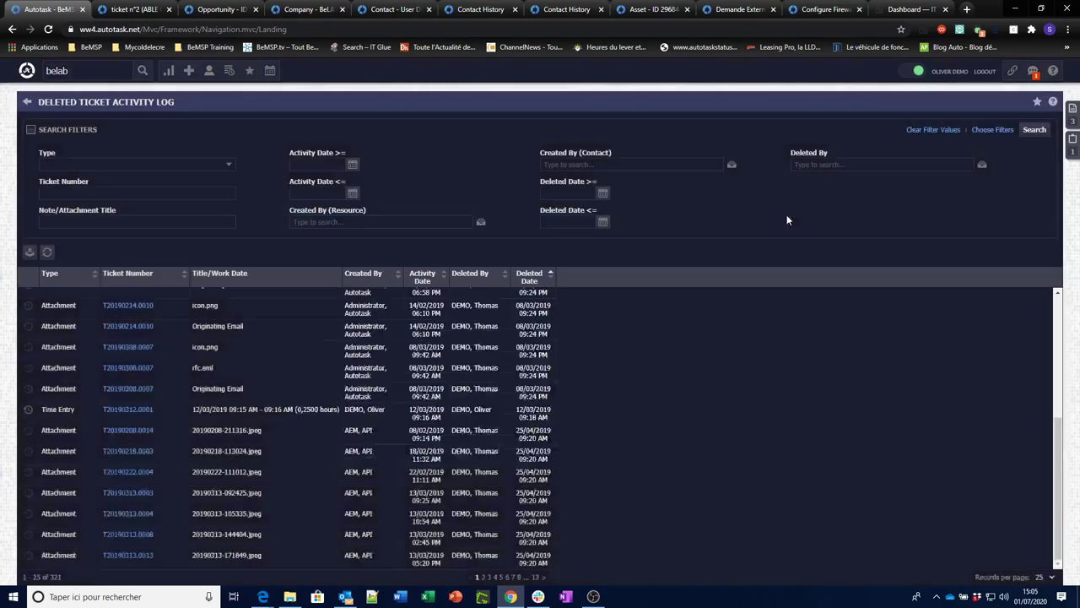
pyautogui.click(26, 103)
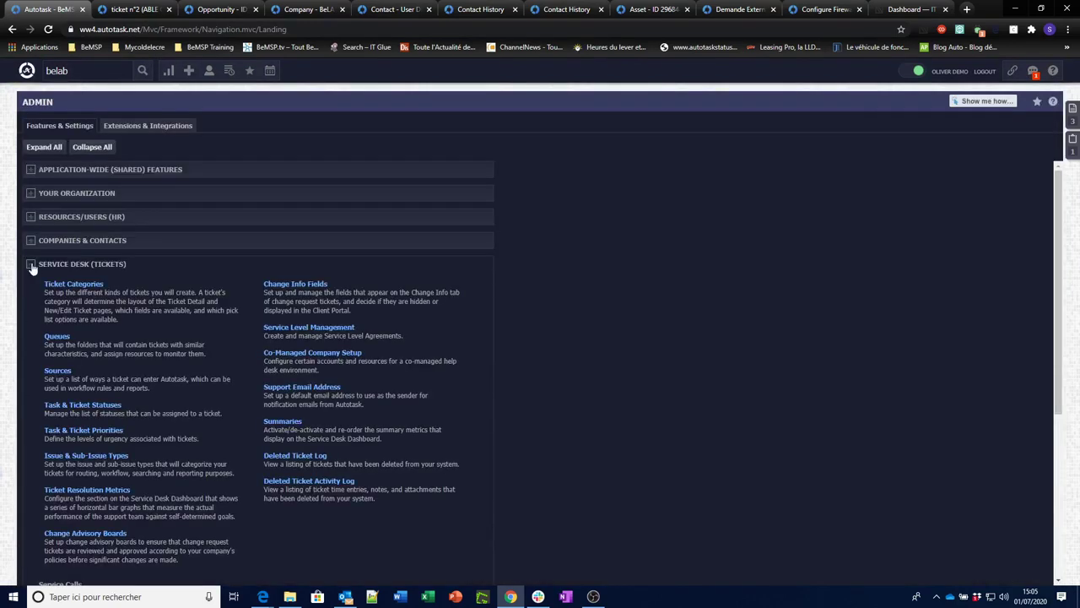
# - Open the Deleted Task Activity Log from the Projects & Tasks administration settings, and search it without filters
pyautogui.click(31, 265)
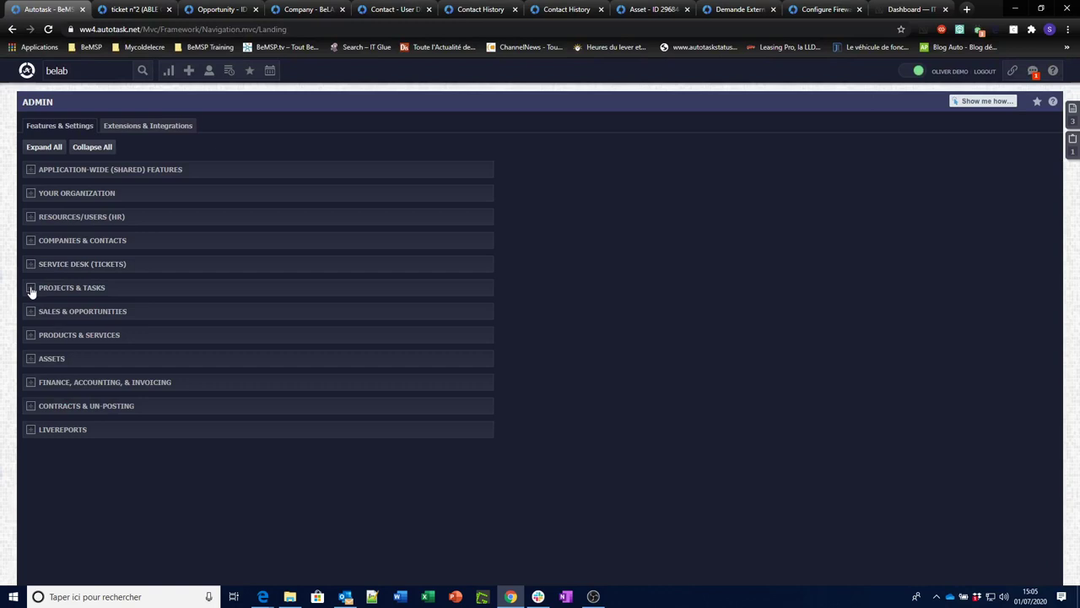
pyautogui.click(32, 289)
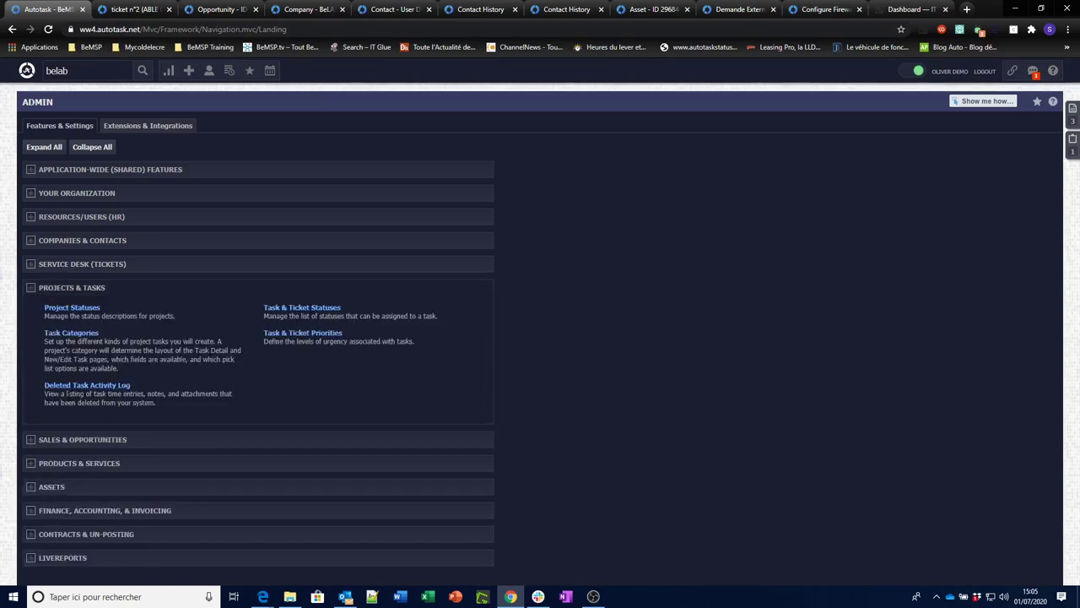
pyautogui.moveTo(91, 395); pyautogui.dragTo(220, 397)
pyautogui.click(105, 393)
pyautogui.click(99, 385)
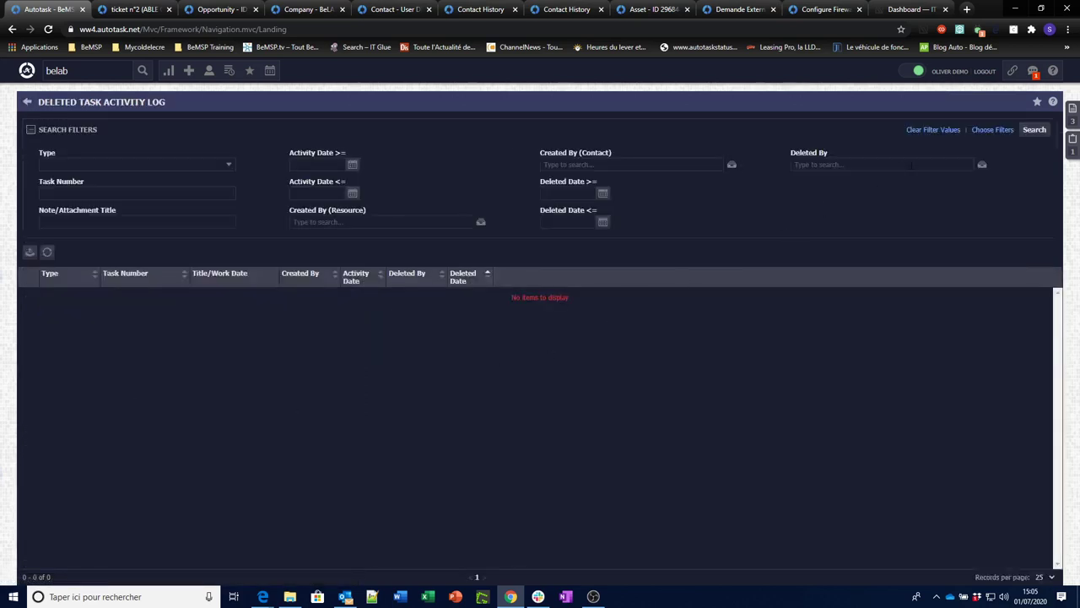
pyautogui.click(1034, 130)
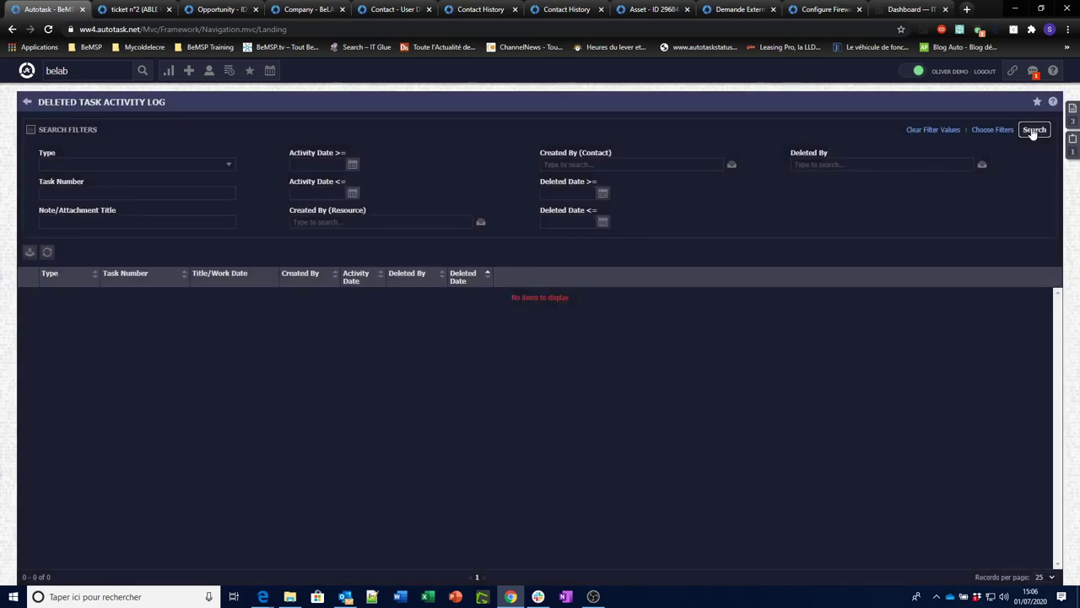